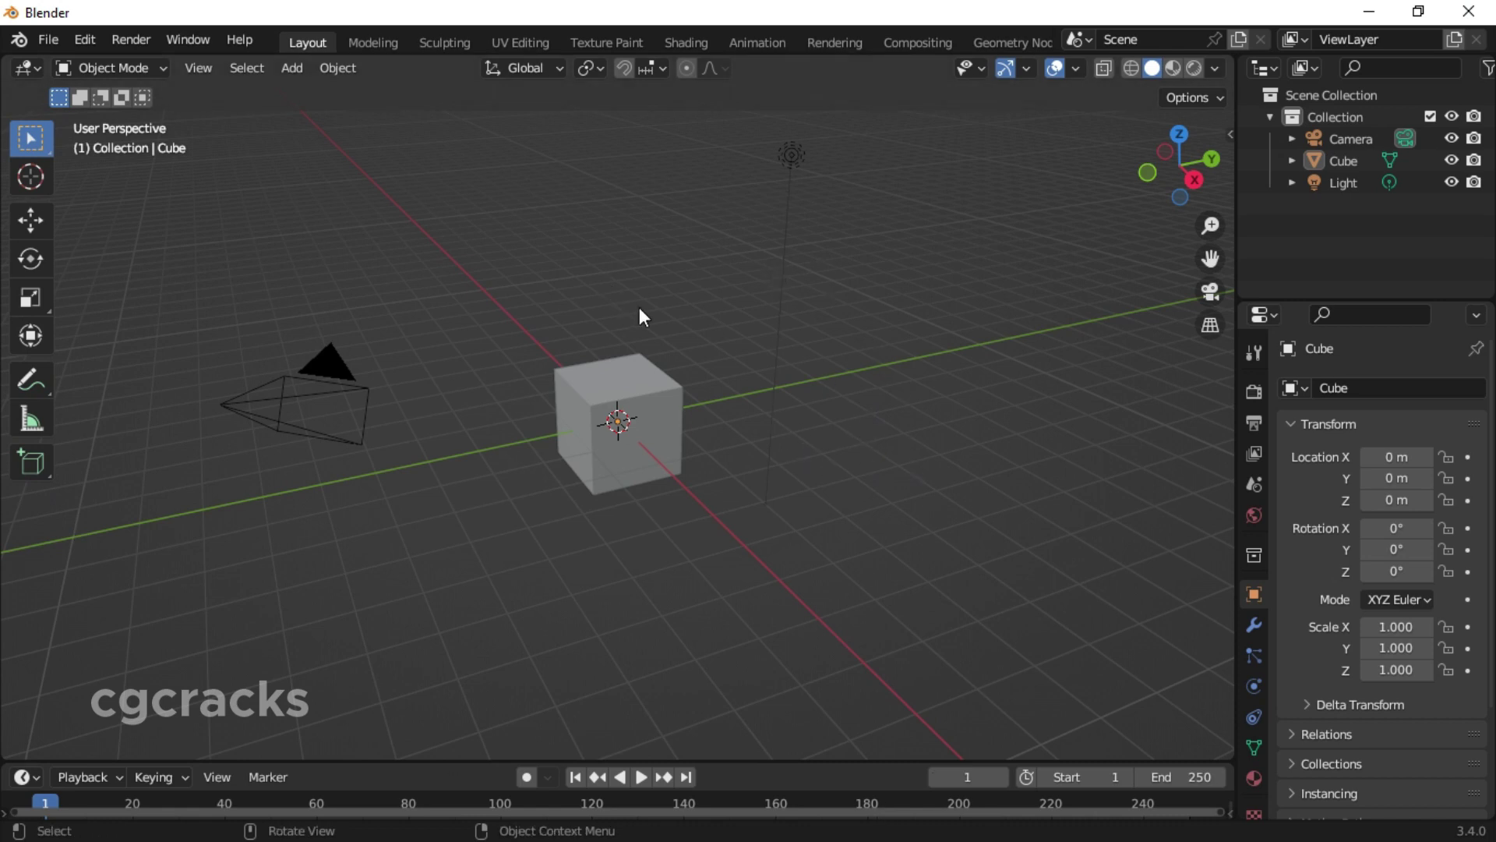
Select the default Cube and switch it into Edit Mode.
scroll(639, 309, "up", 5)
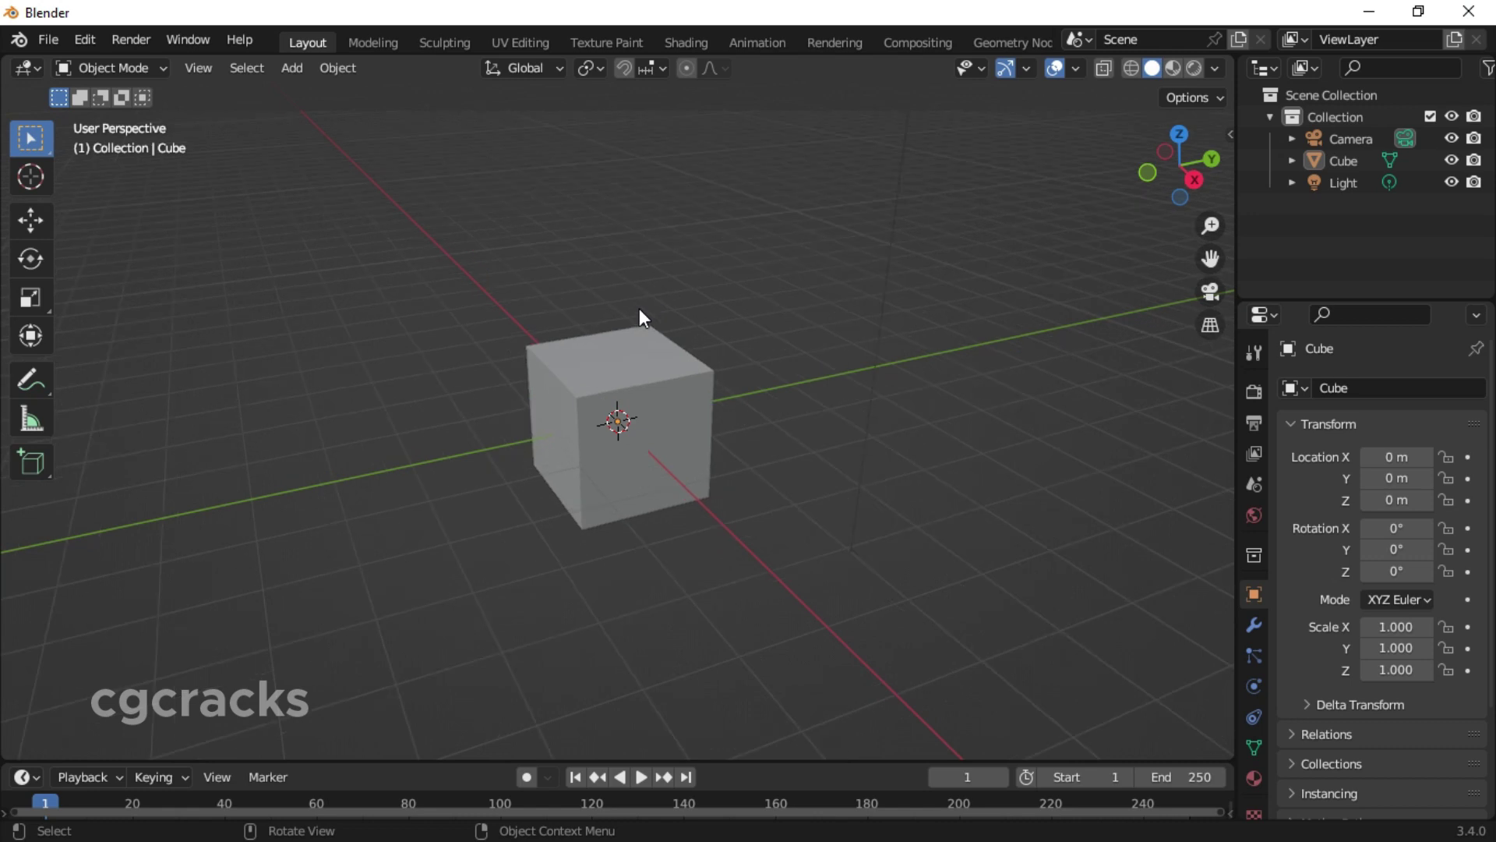
left_click(638, 359)
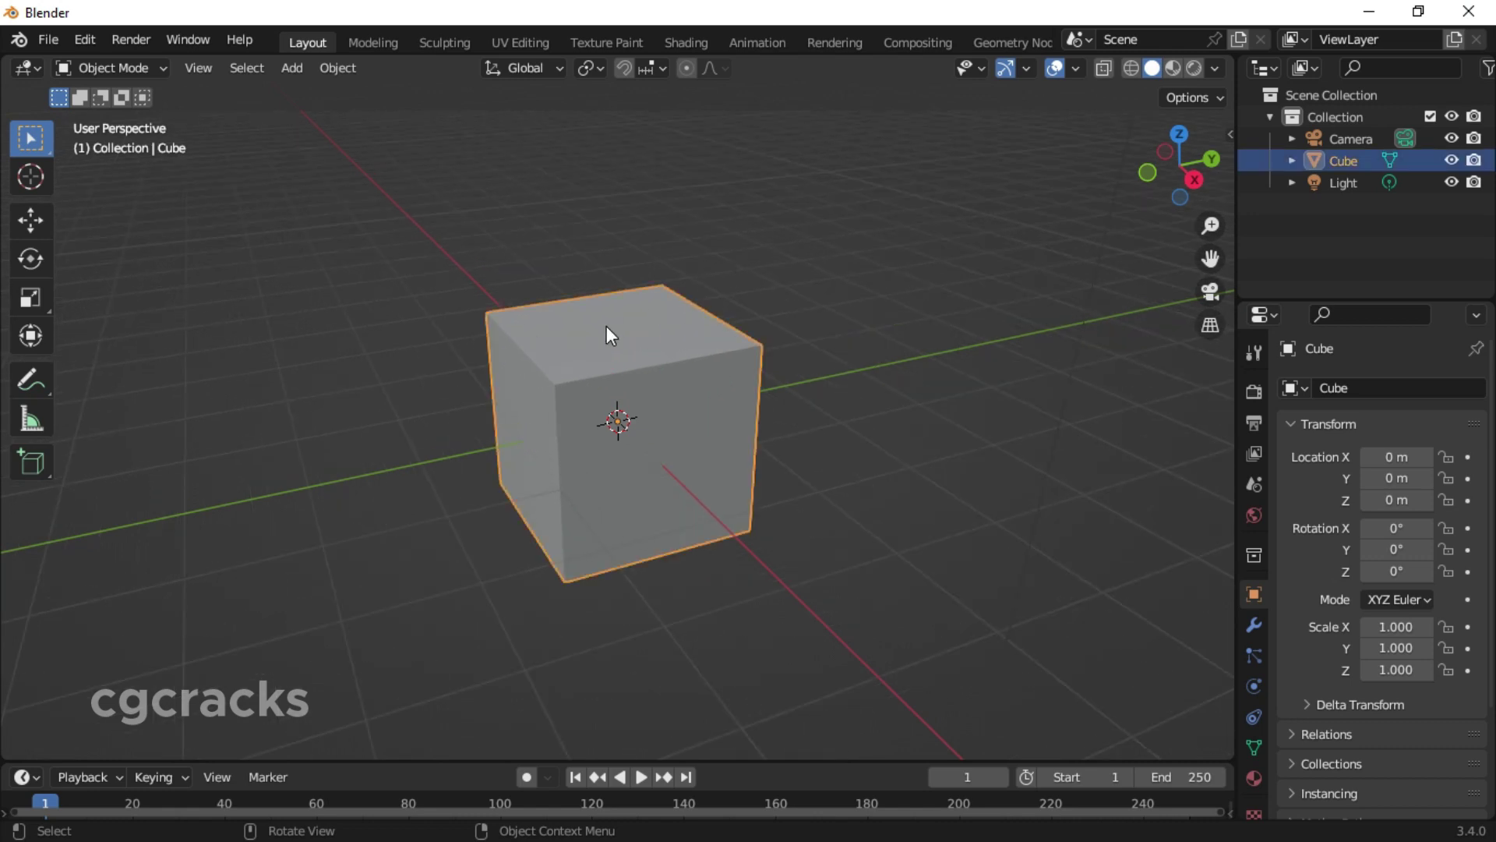
key("Tab")
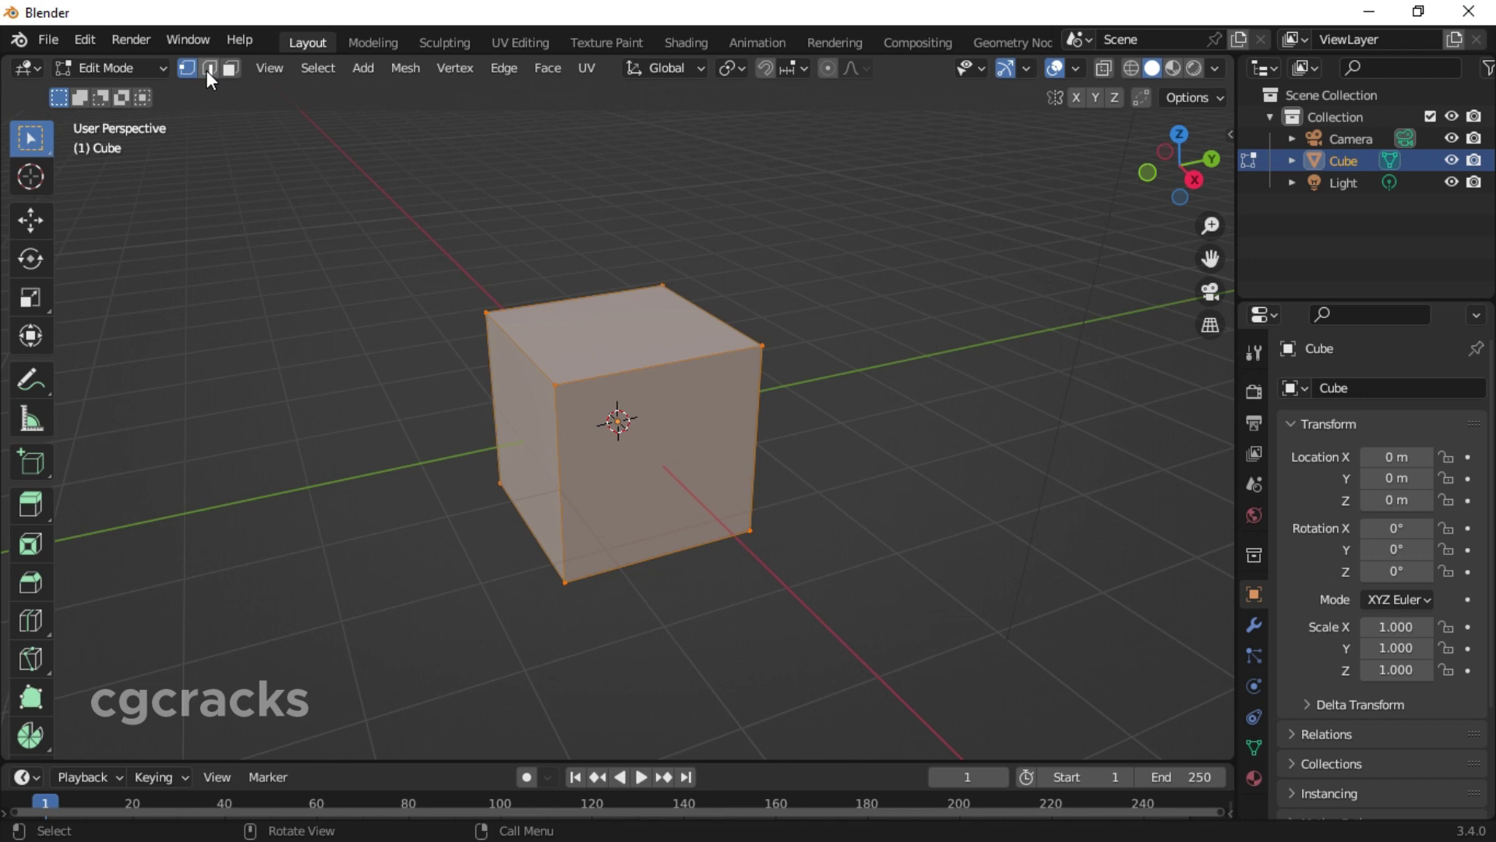
Switch to Face Select mode and select only the cube's front face, orbiting to check it.
left_click(231, 70)
key("1")
left_click(232, 68)
left_click(684, 419)
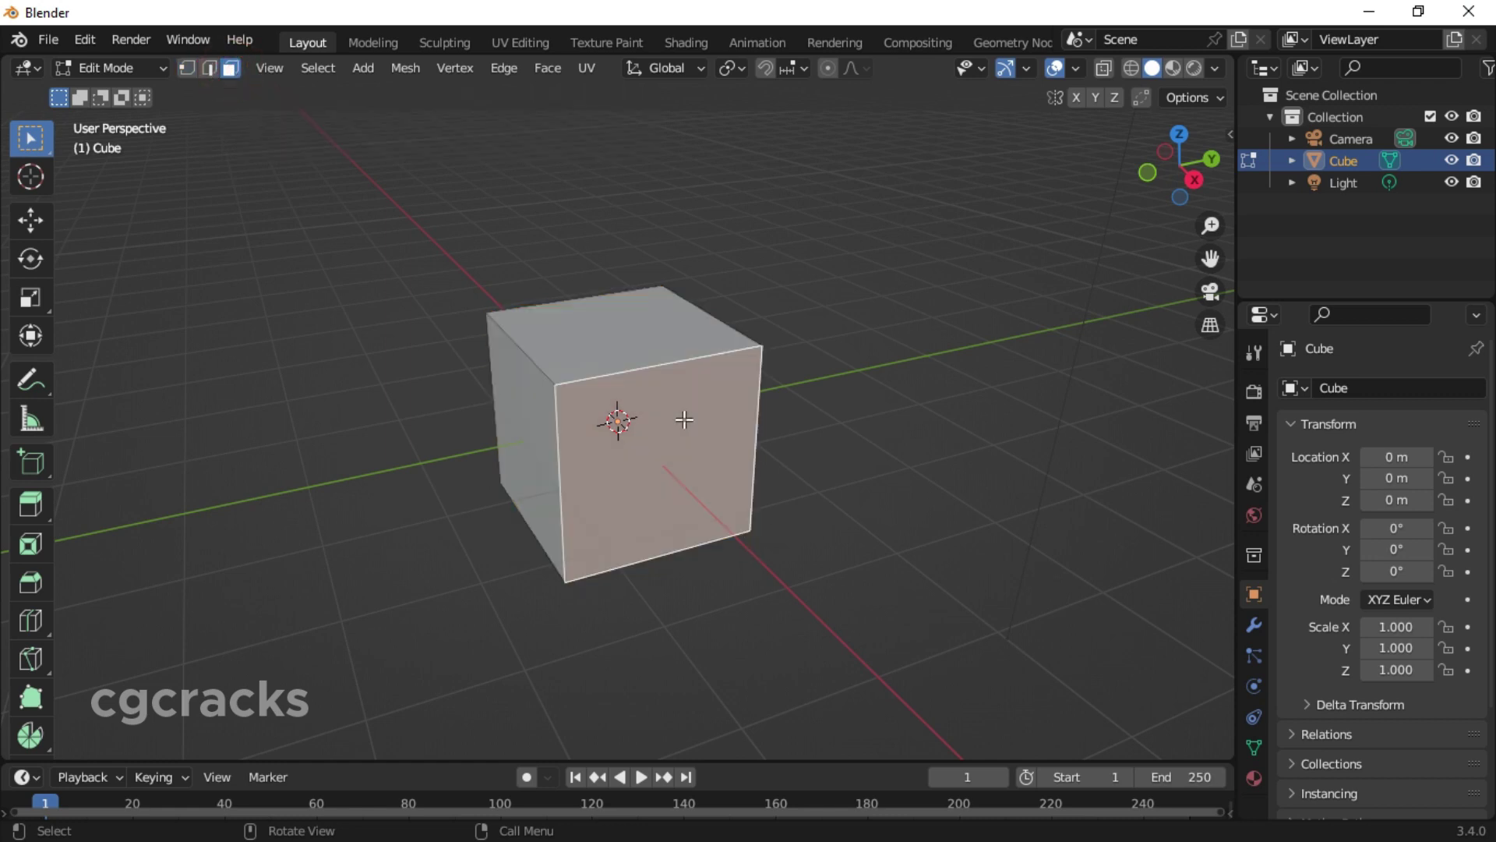
middle_click_drag(685, 419, 664, 384)
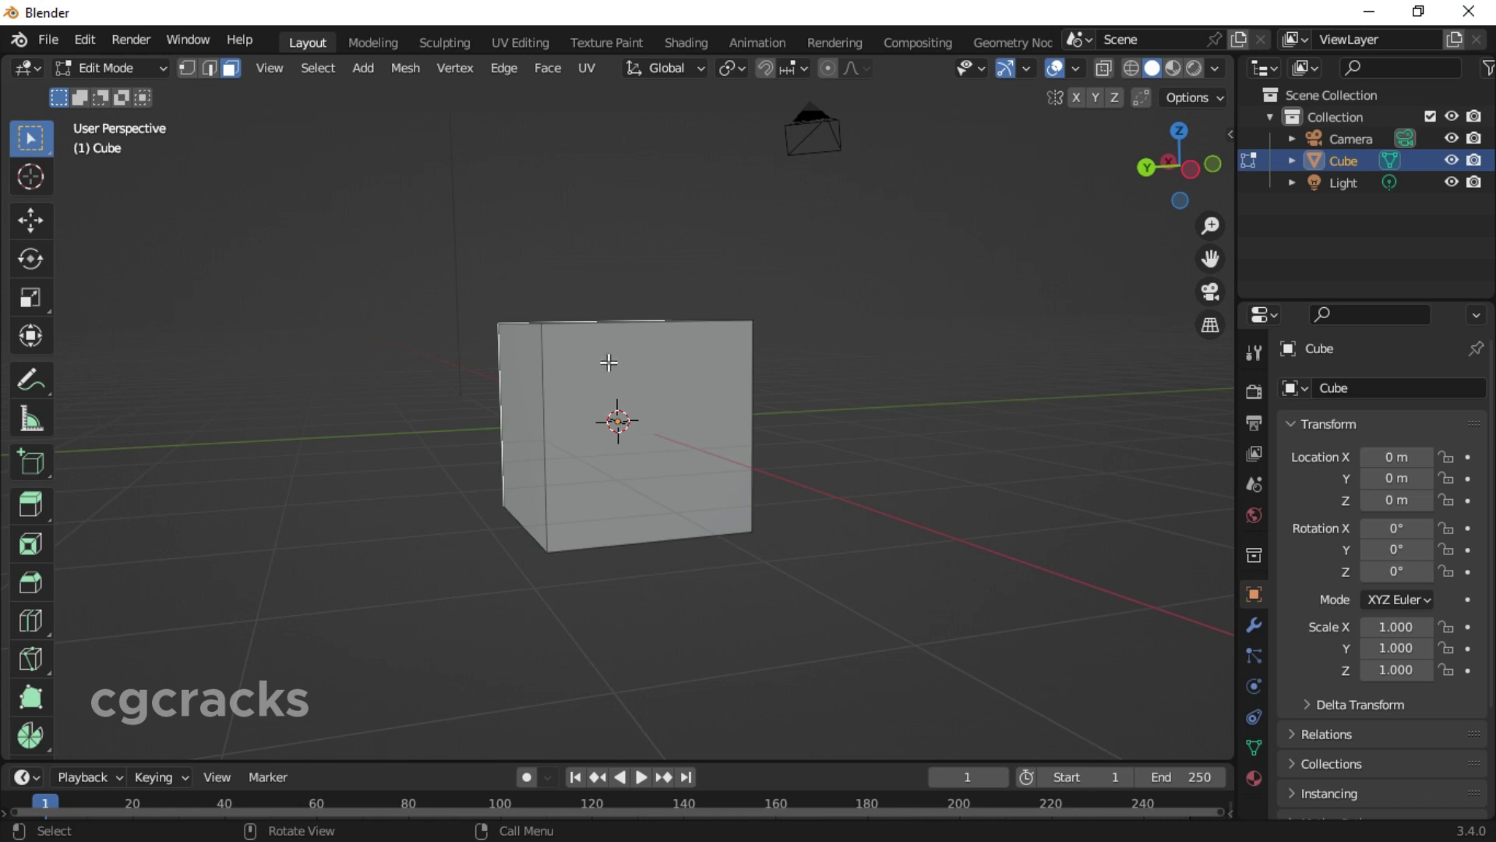
left_click(646, 364, "shift")
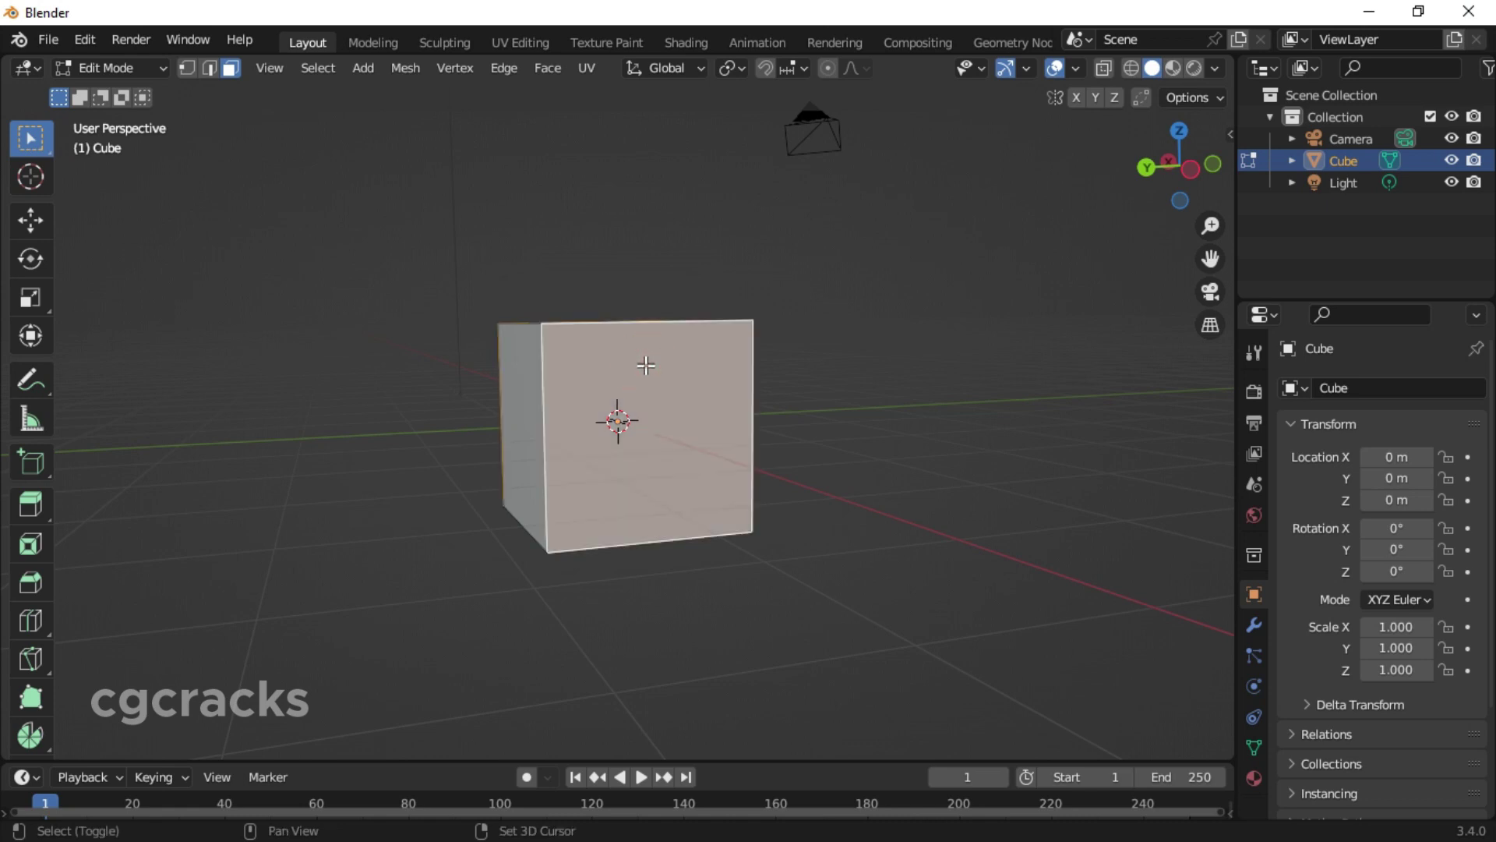
middle_click_drag(821, 390, 43, 418)
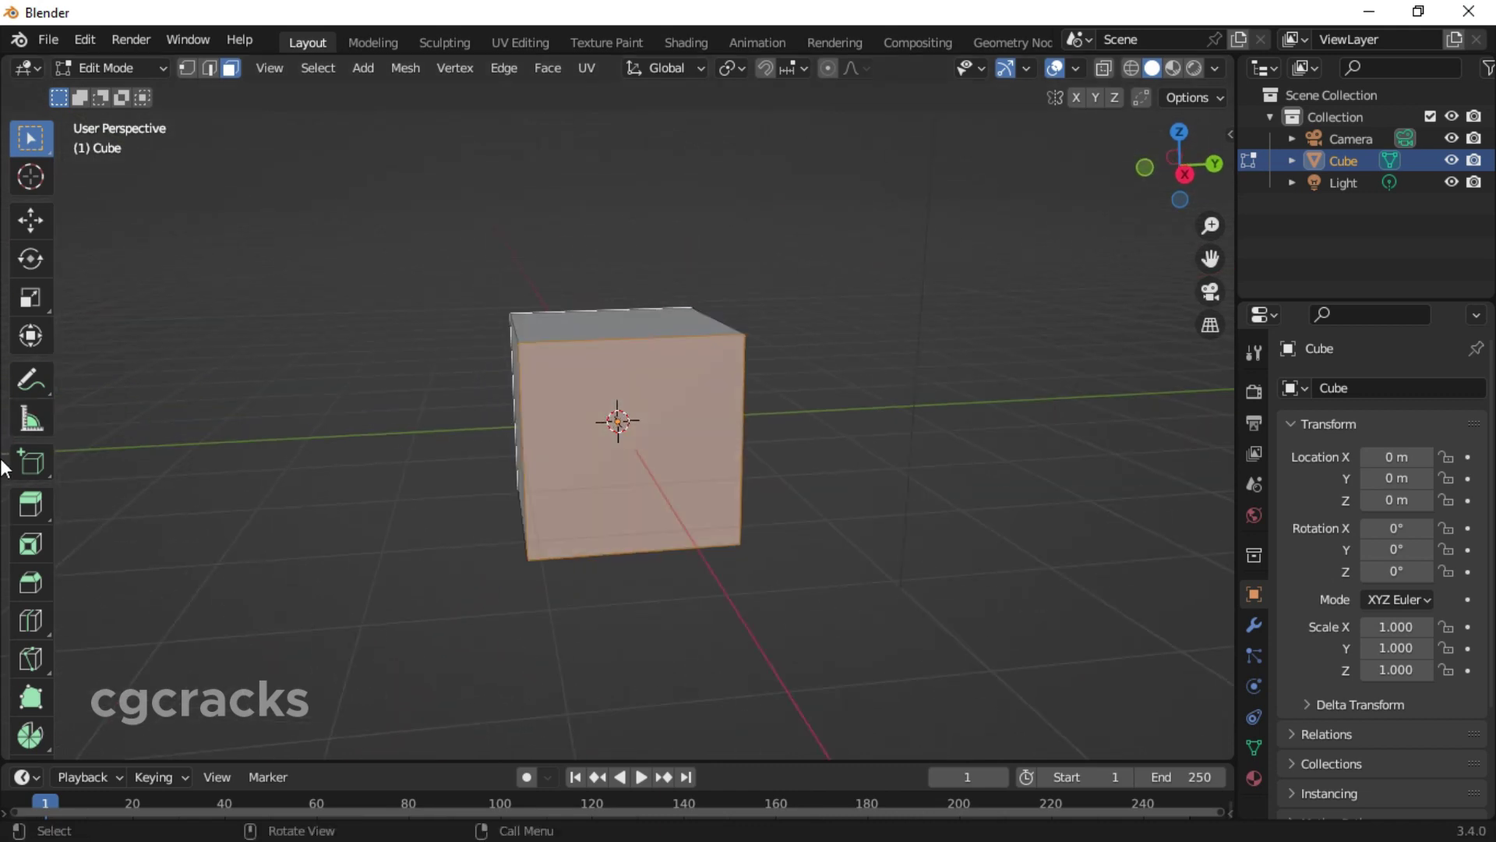
Inset the front face, leaving a border ring about 0.1955 m thick.
key("i")
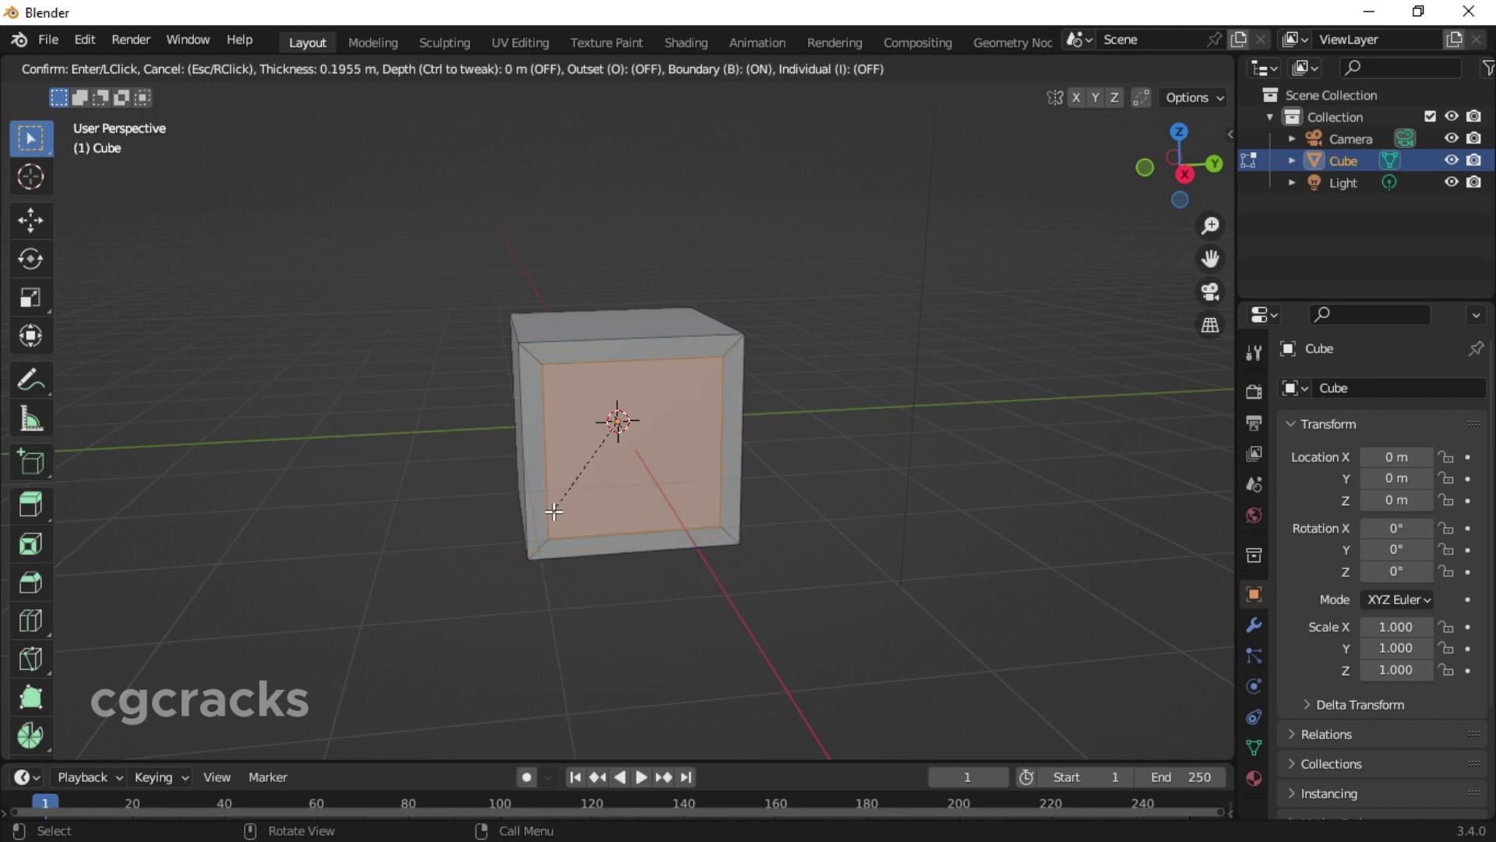
left_click(554, 511)
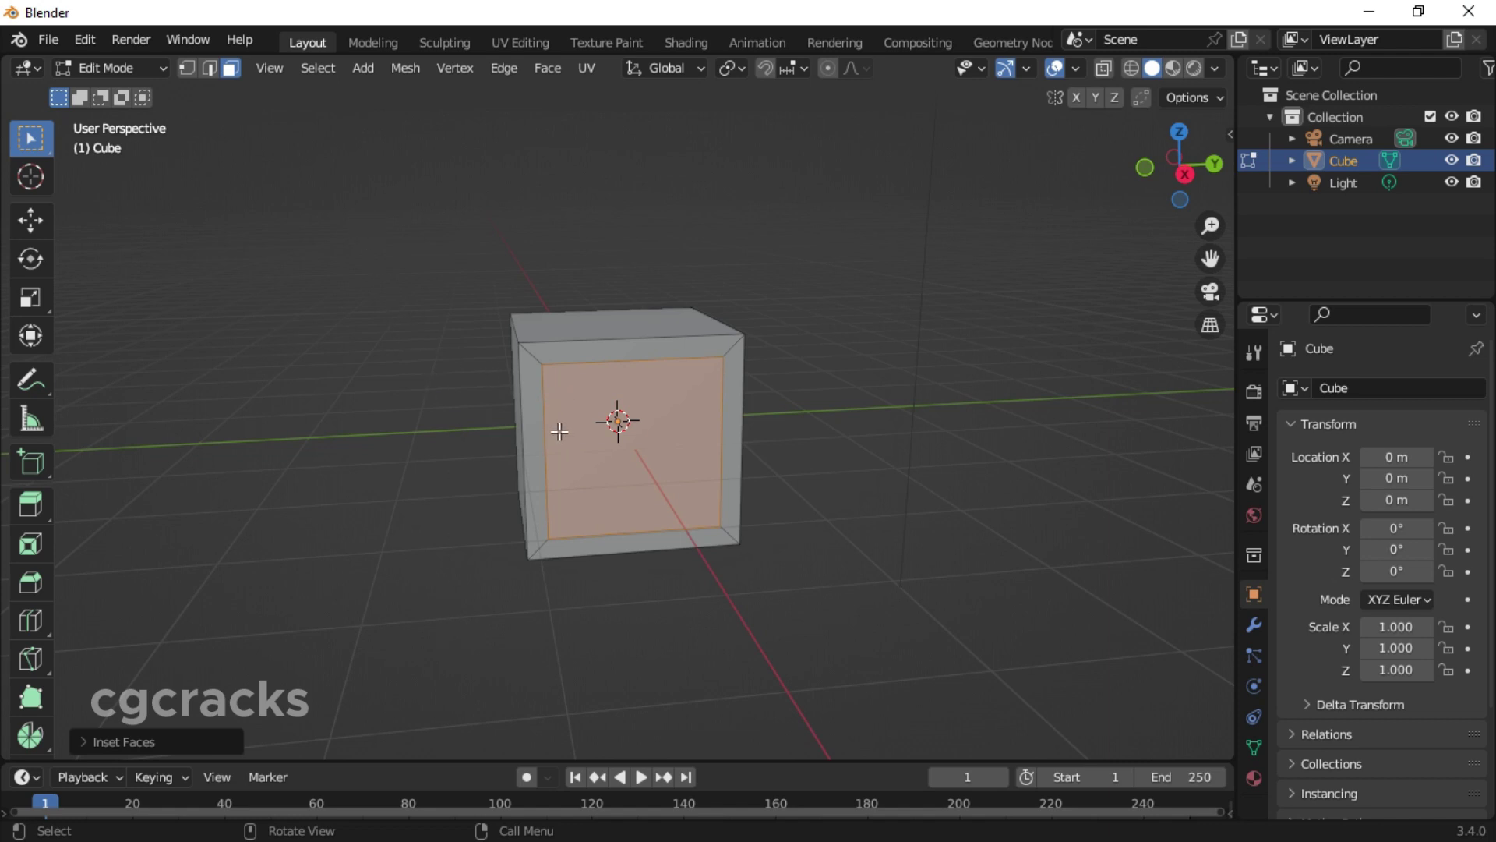
Delete the inset inner face to open a framed window in the cube's front.
key("x")
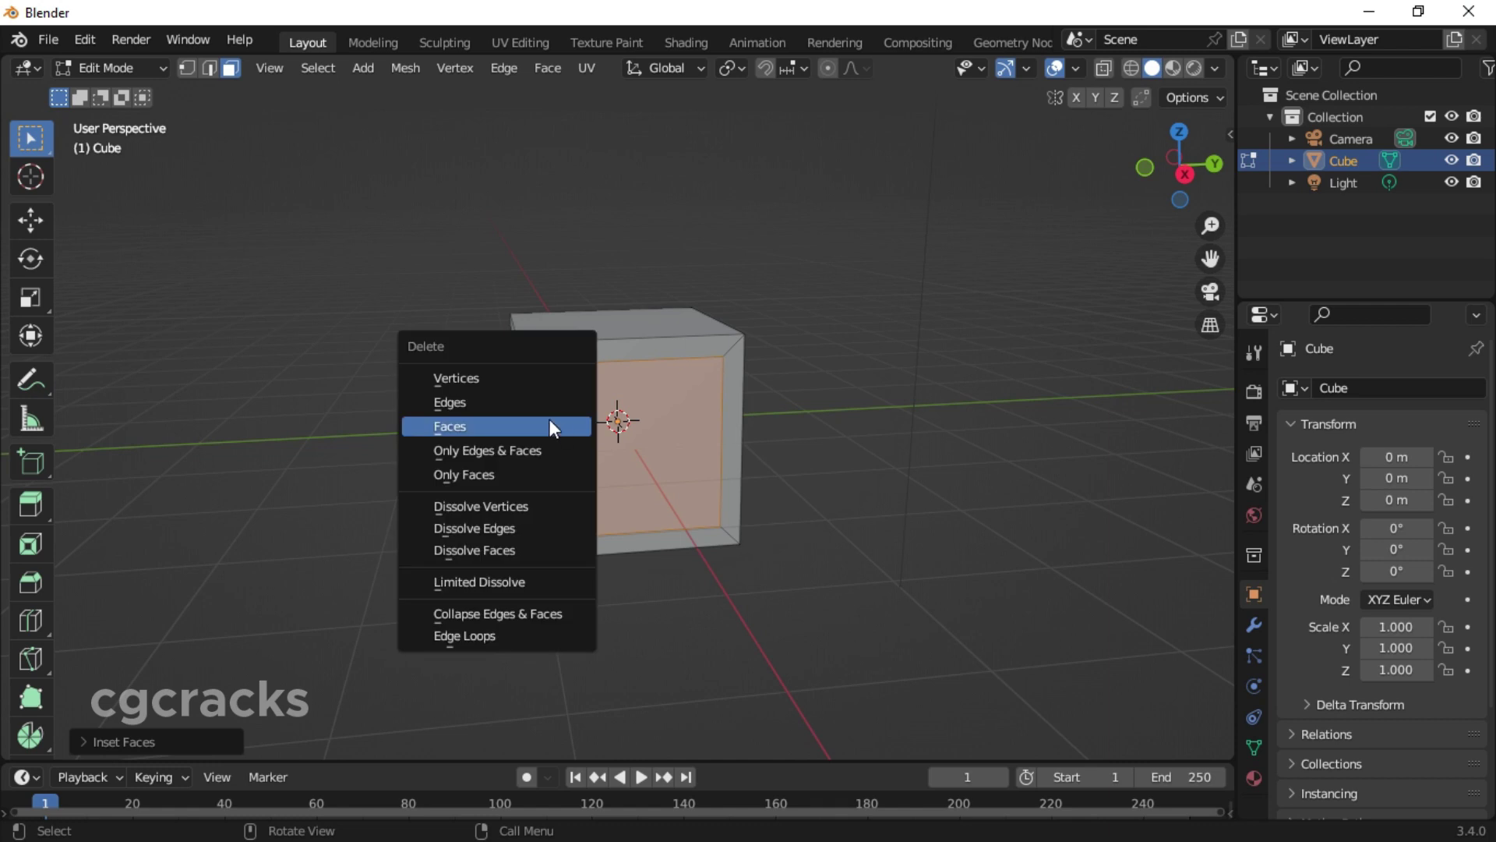
left_click(461, 424)
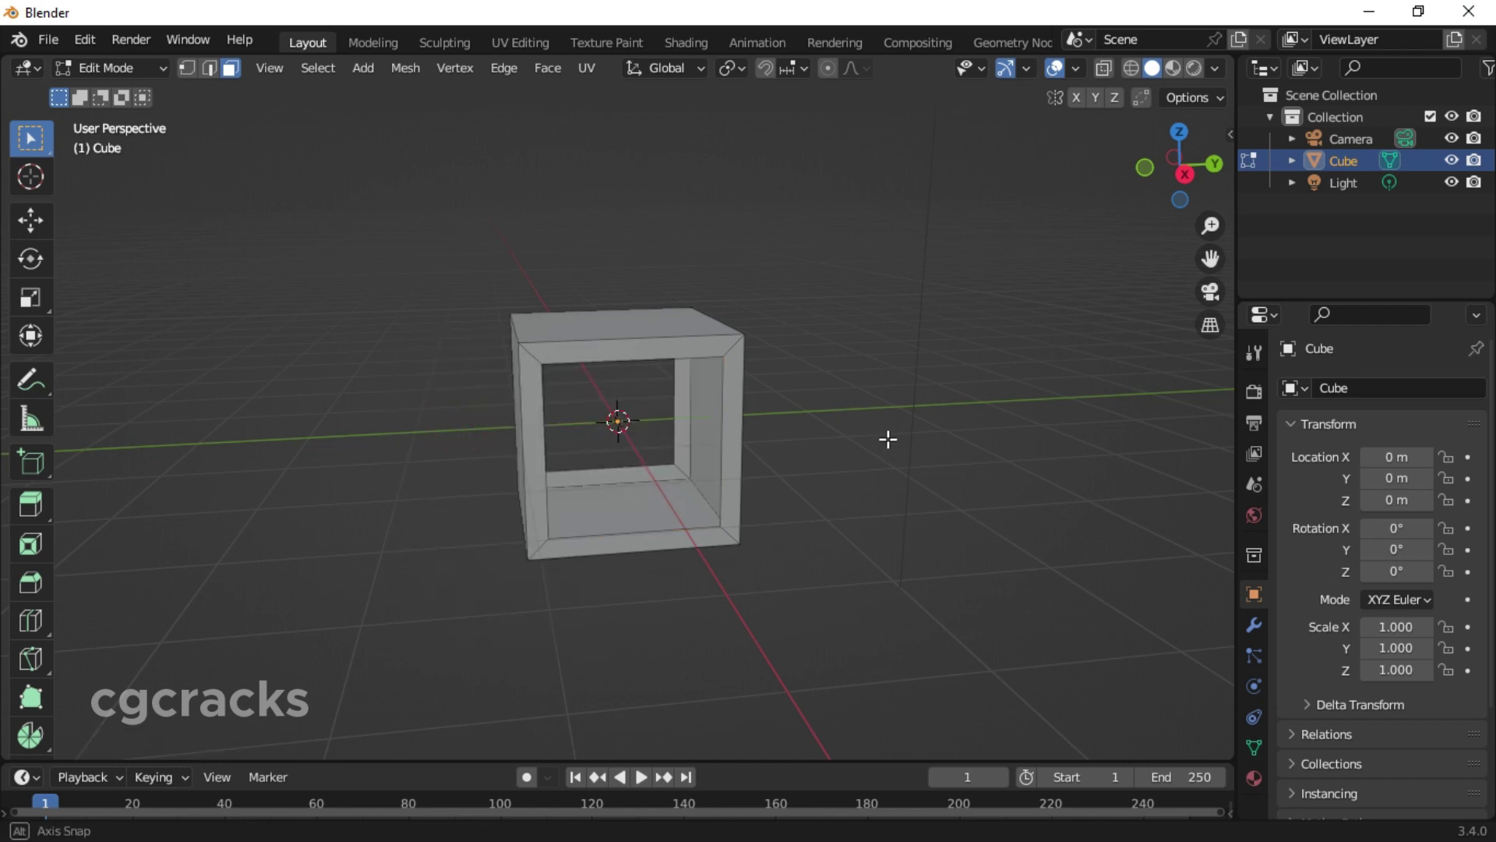
scroll(889, 438, "up", 2)
middle_click_drag(888, 437, 1009, 473)
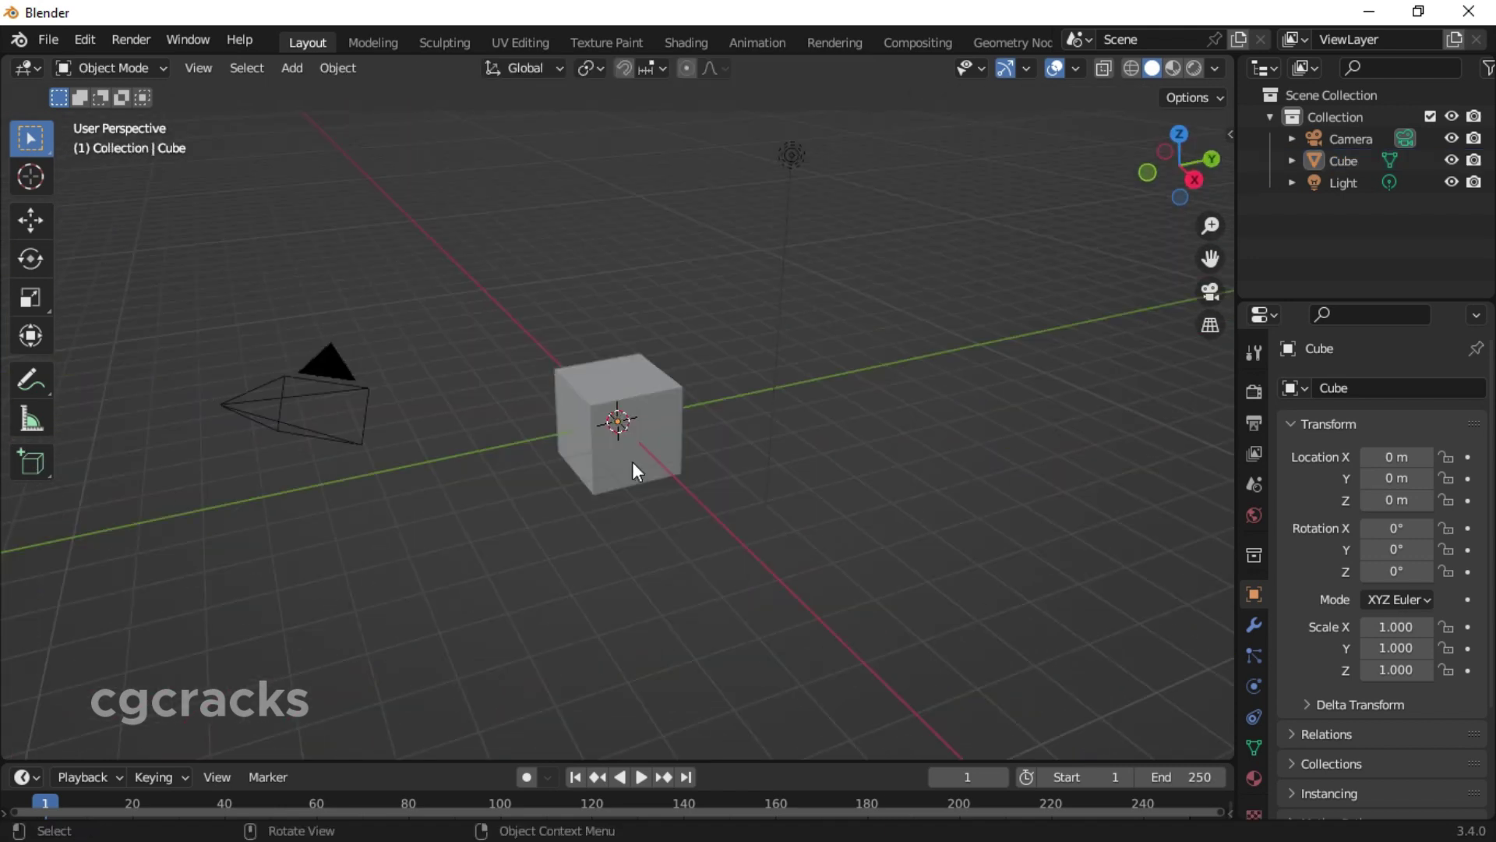
Delete the default Cube from the scene.
left_click(635, 385)
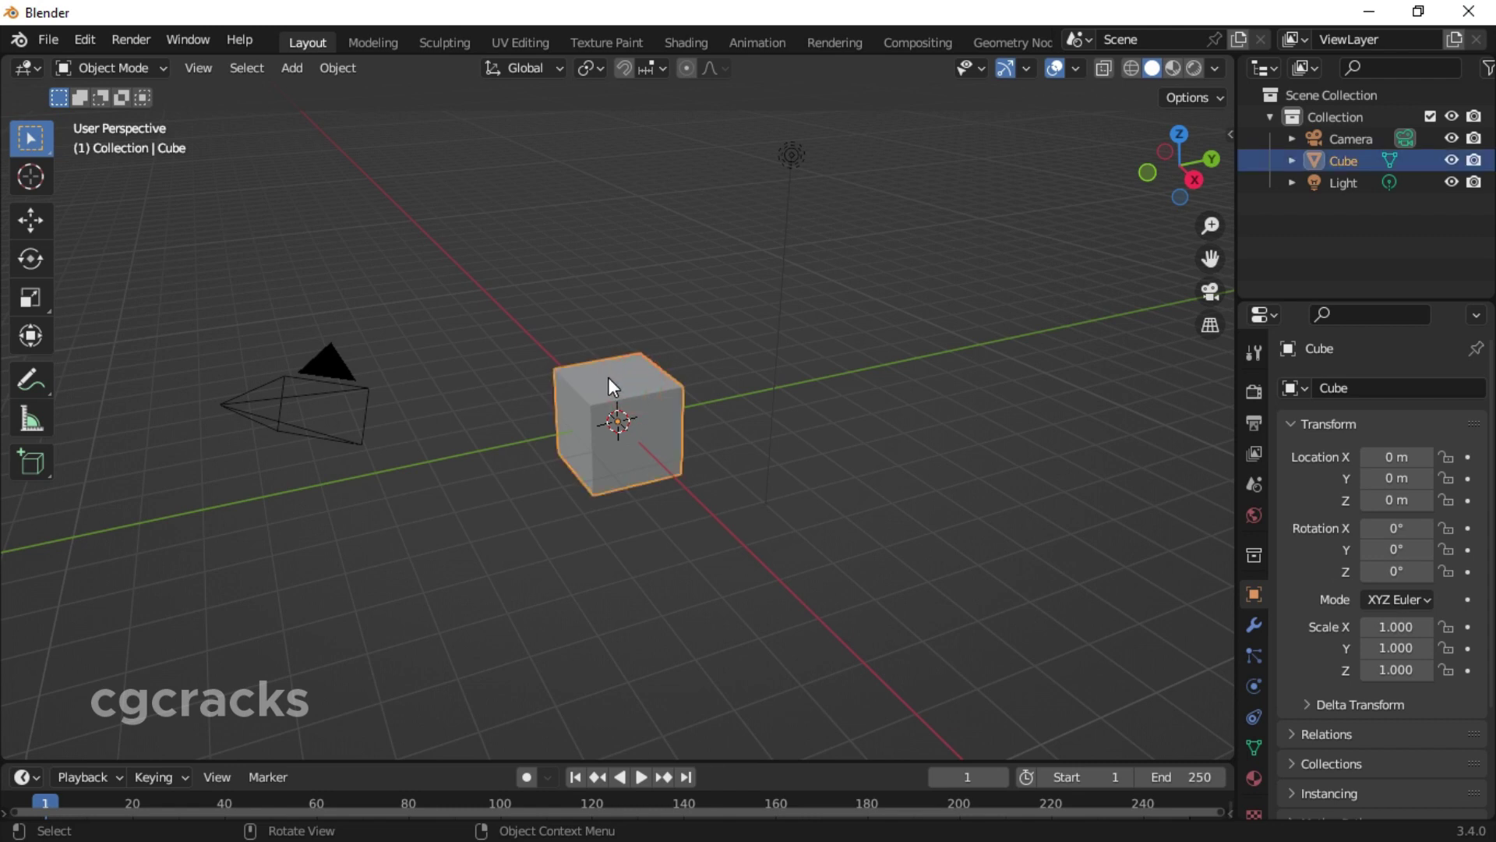
key("x")
left_click(599, 383)
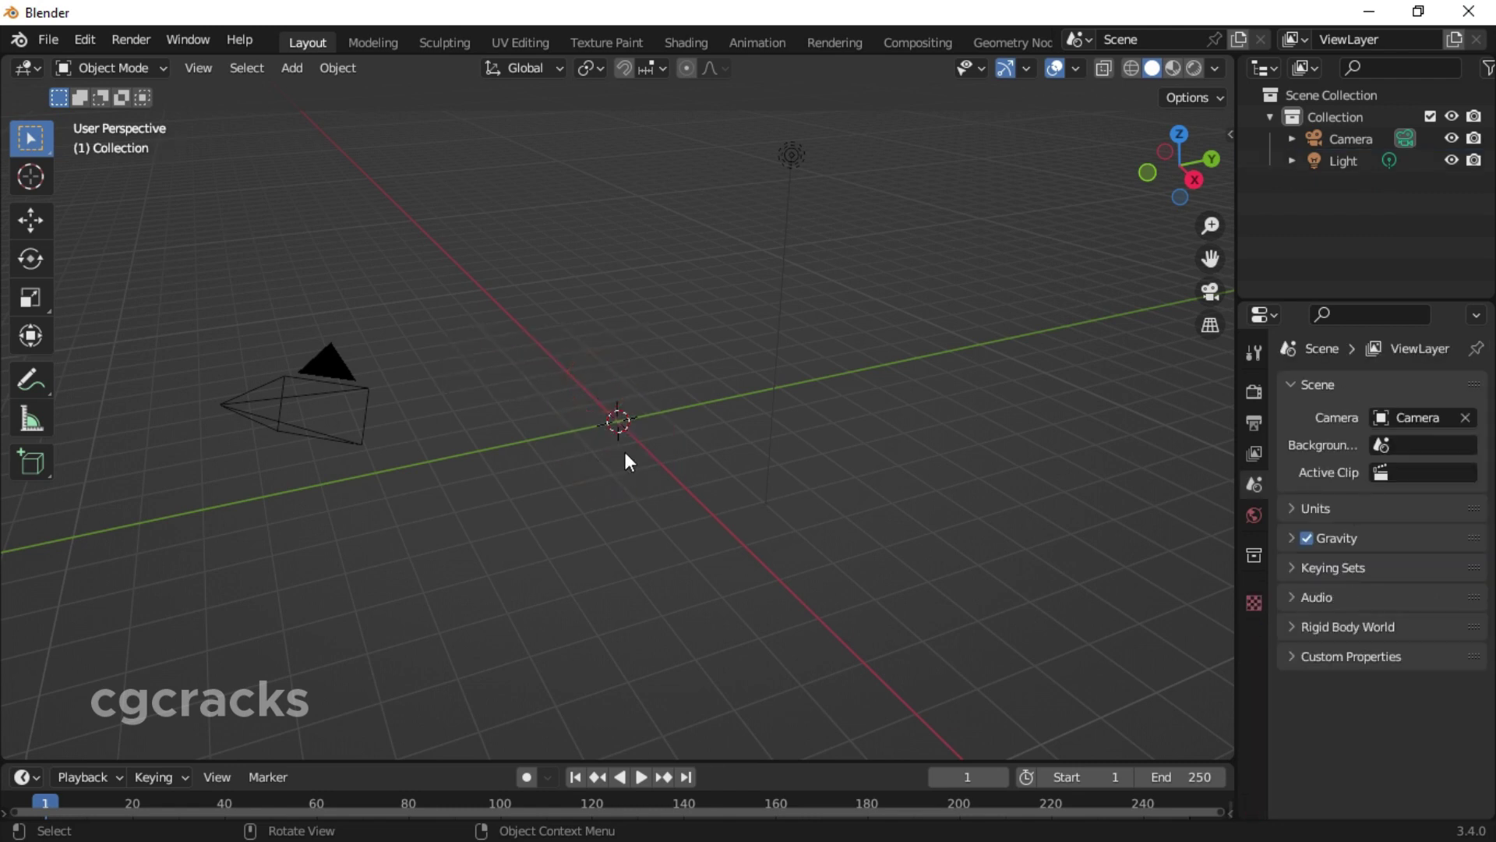
Add a Plane mesh at the origin.
key("shift+a")
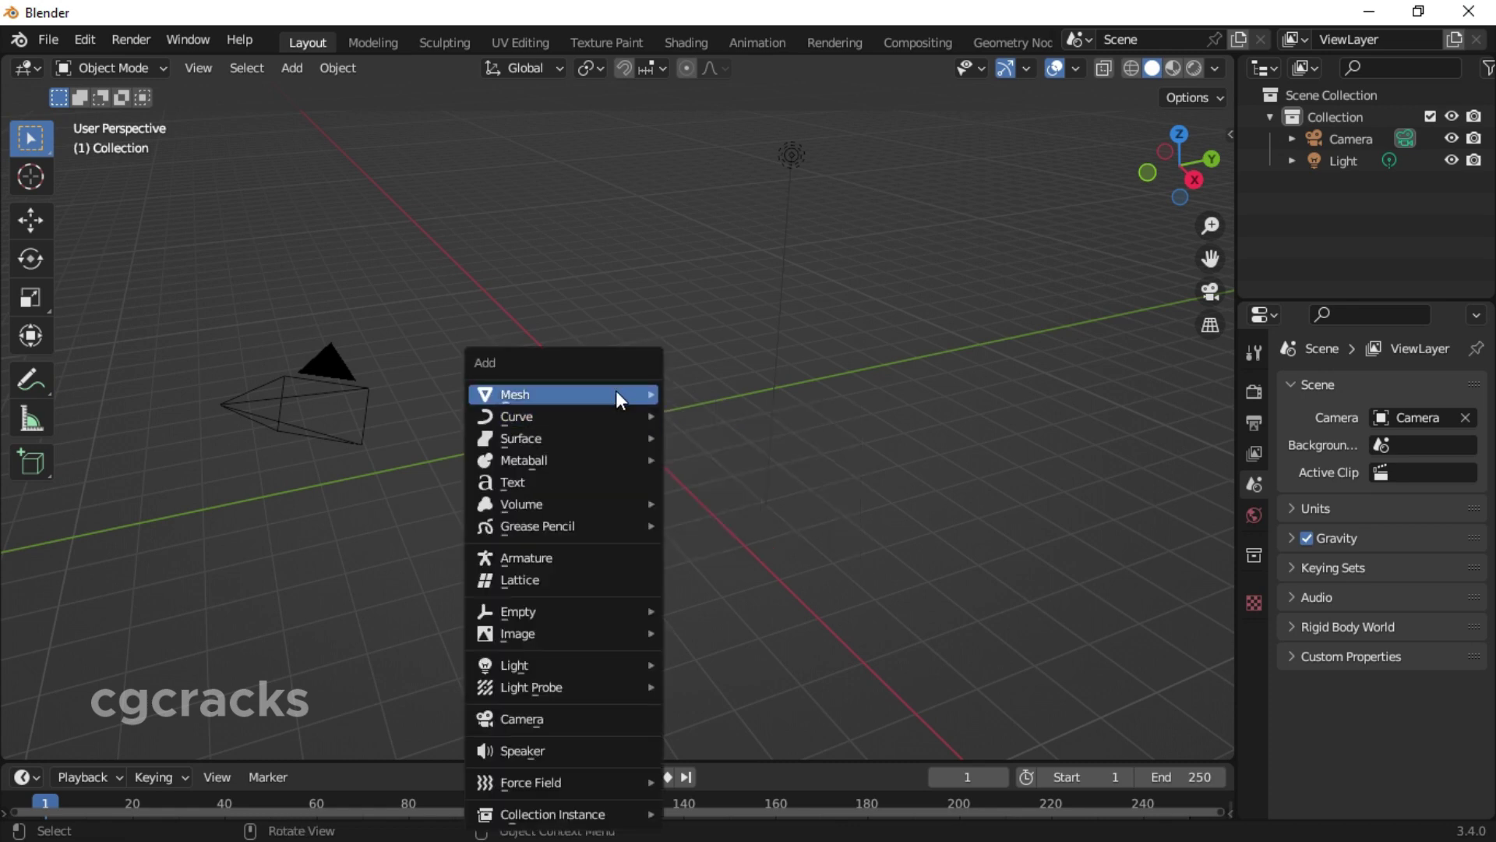
mouse_move(616, 390)
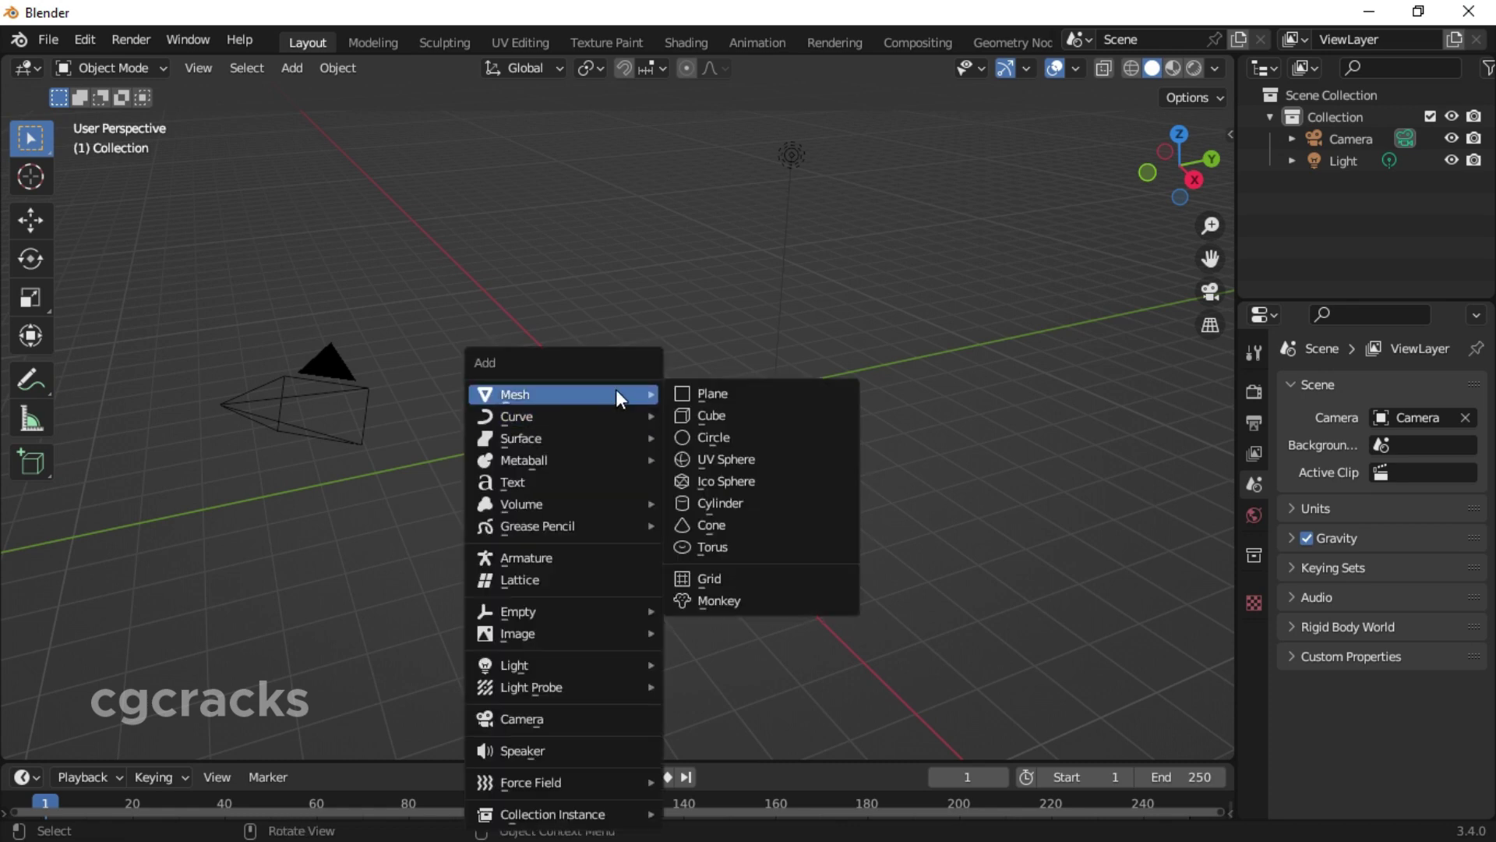
left_click(713, 394)
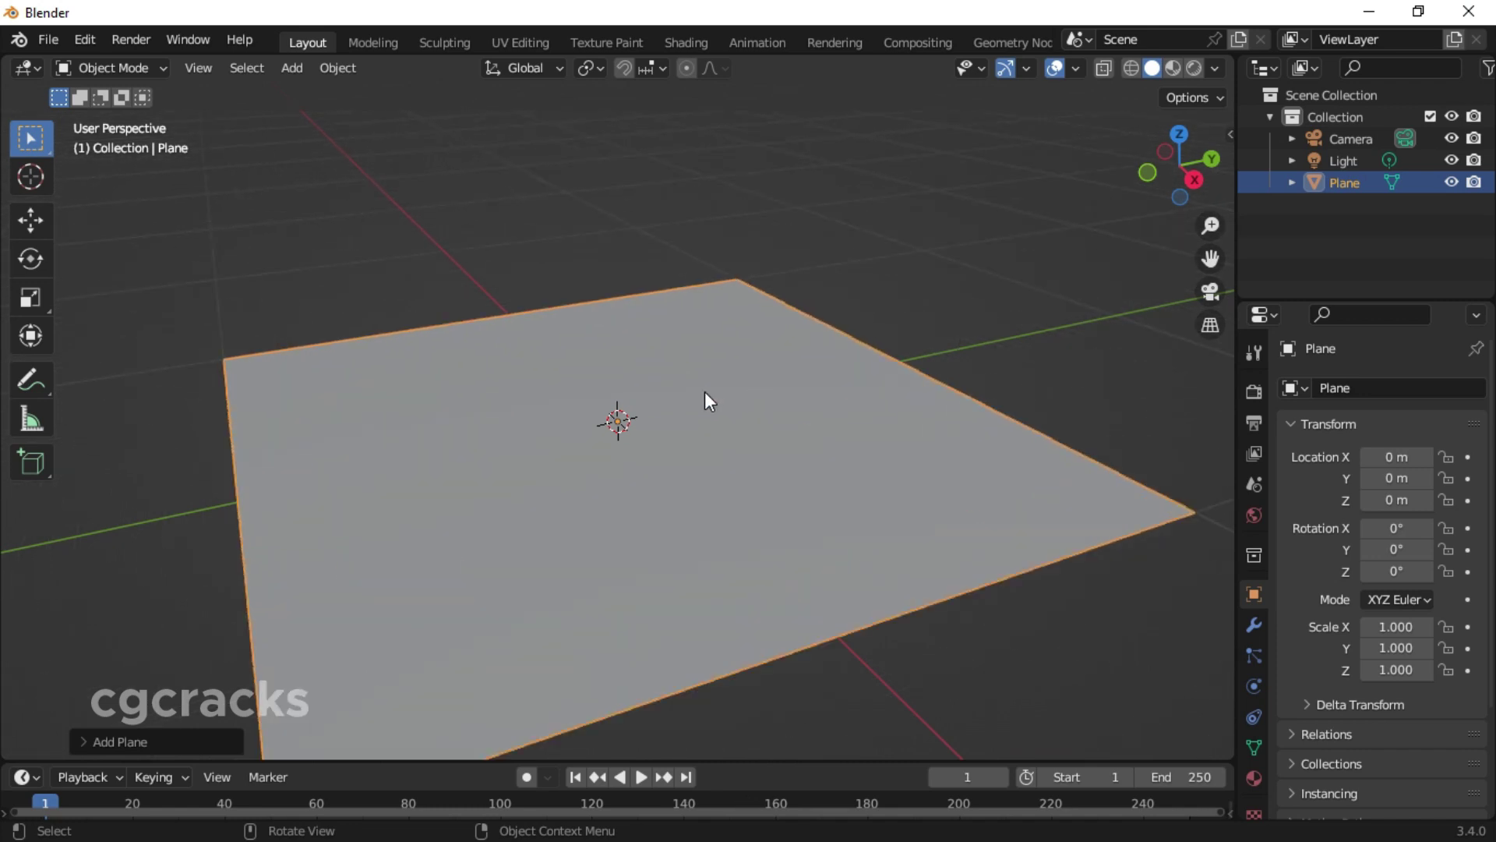
Add one loop cut across the middle of the plane in Edit Mode.
key("Tab")
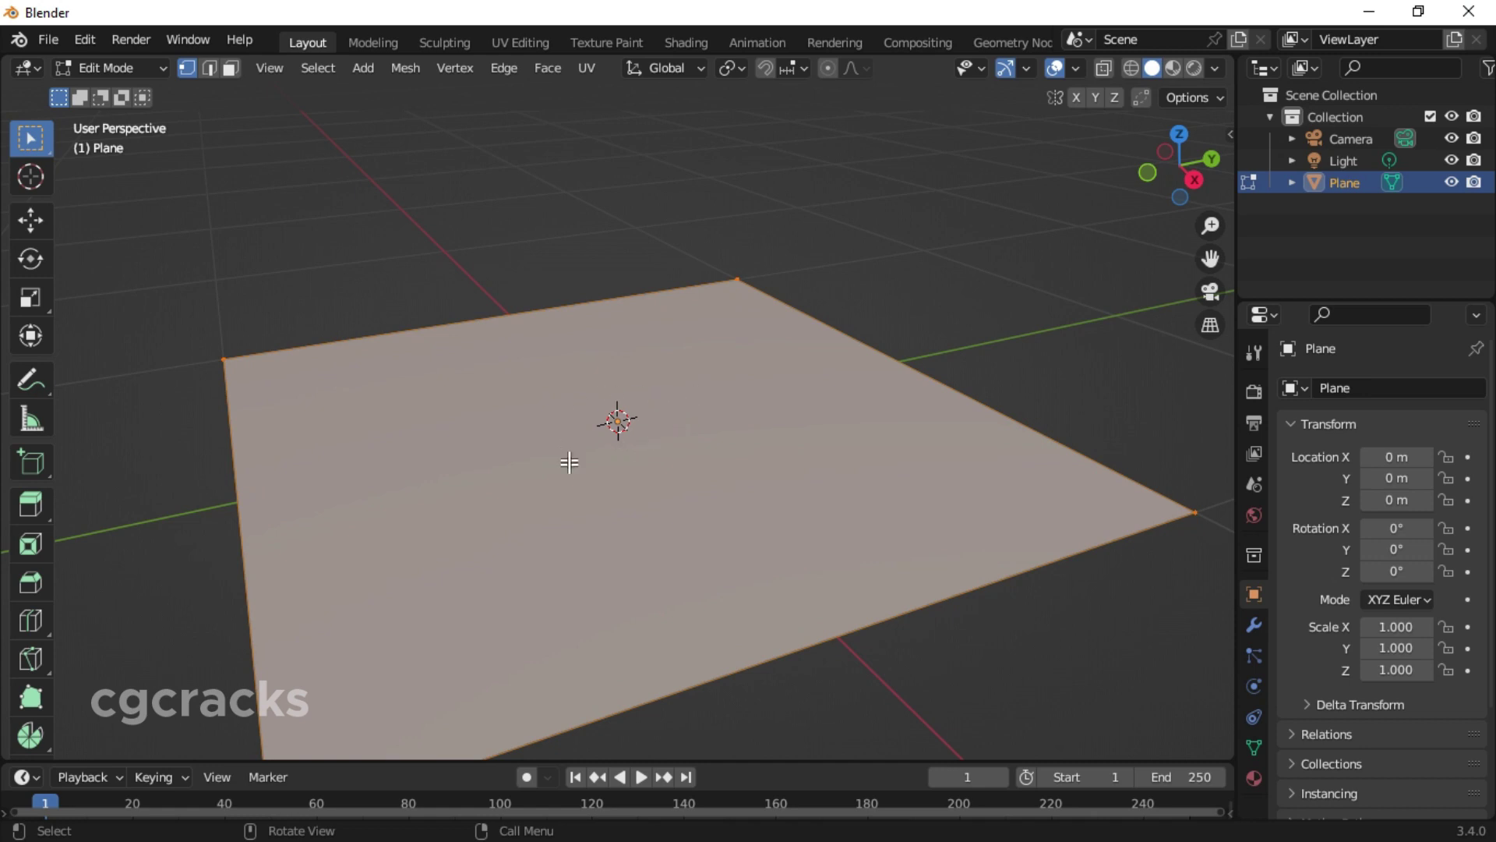
left_click(35, 617)
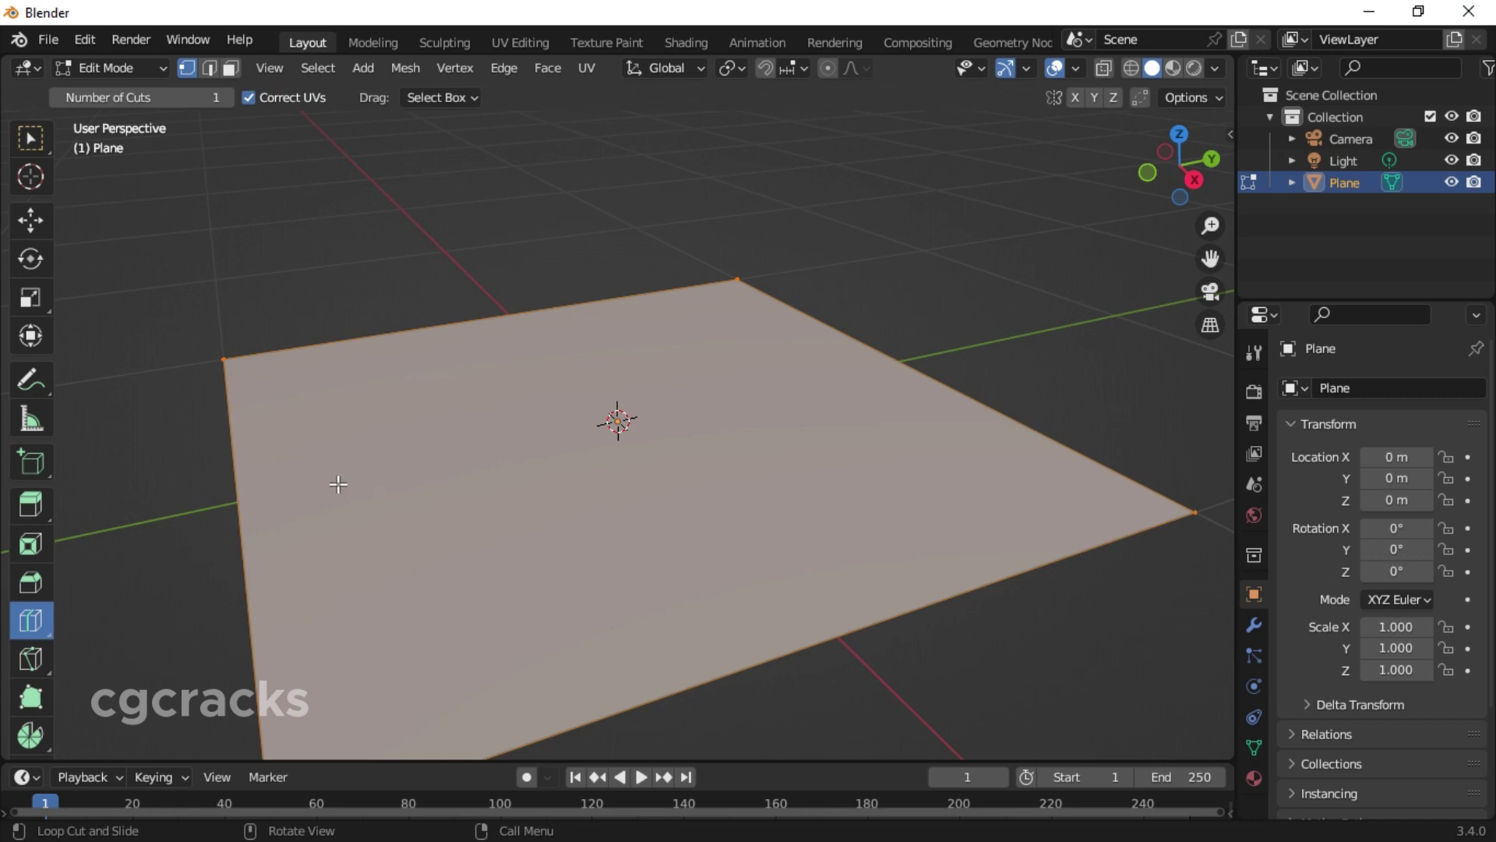
left_click(334, 377)
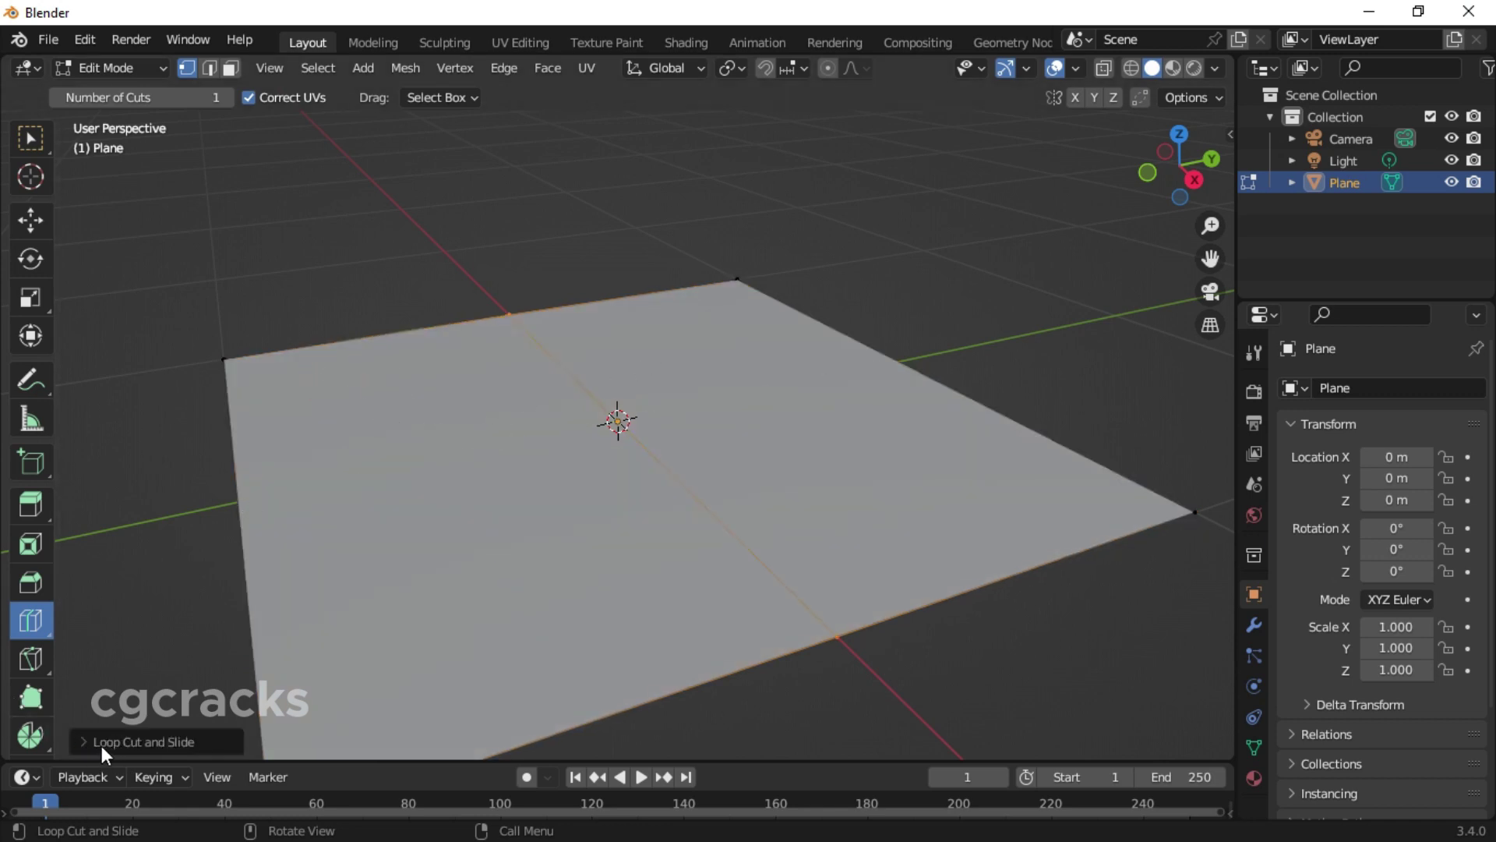
Set the loop cut to 6 cuts, then add a perpendicular loop cut also set to 6.
left_click(153, 741)
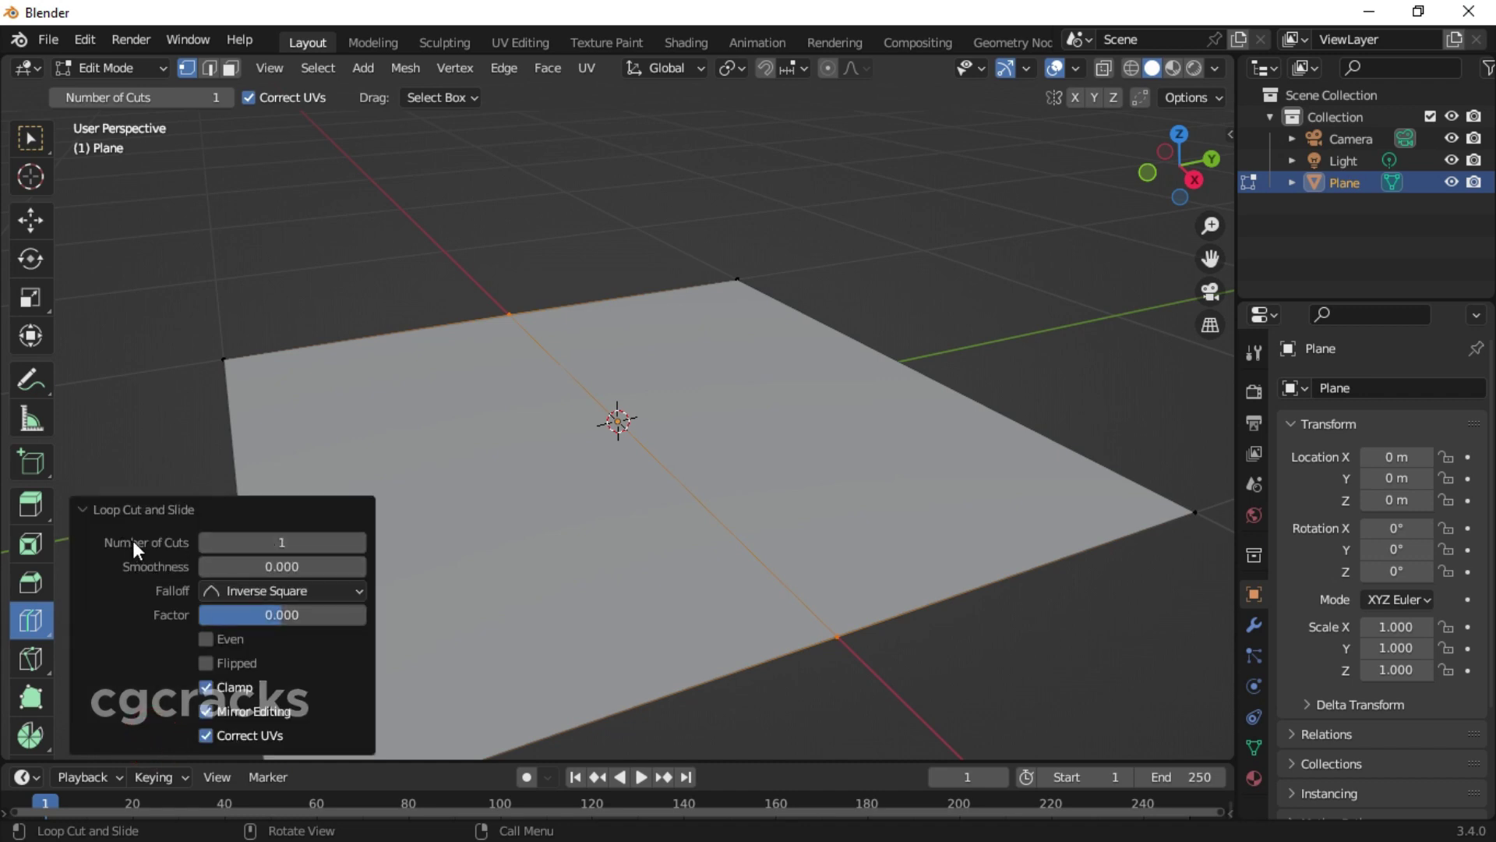
left_click_drag(267, 542, 296, 542)
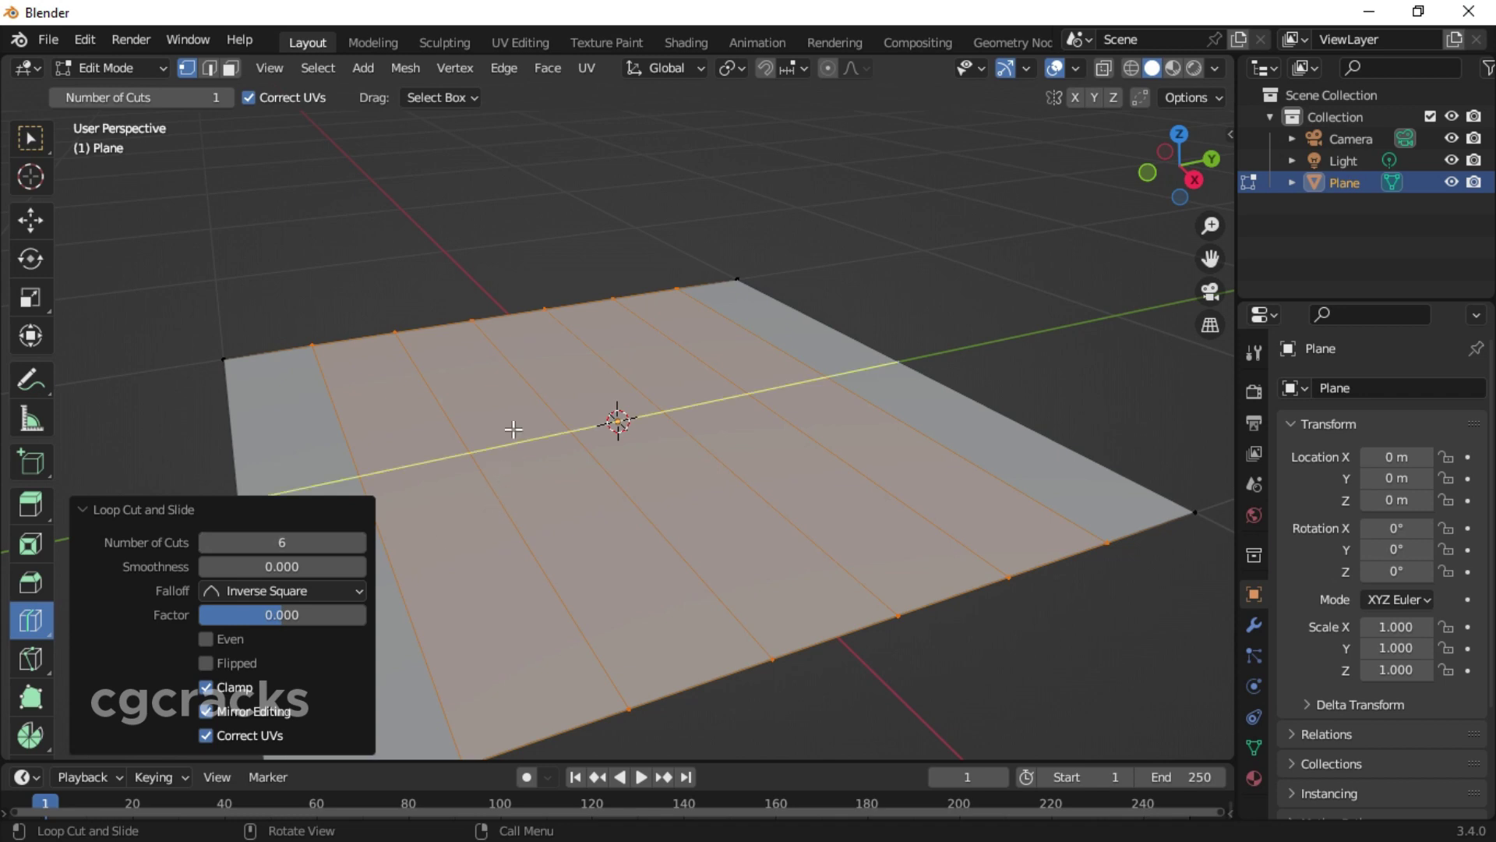
left_click(447, 457)
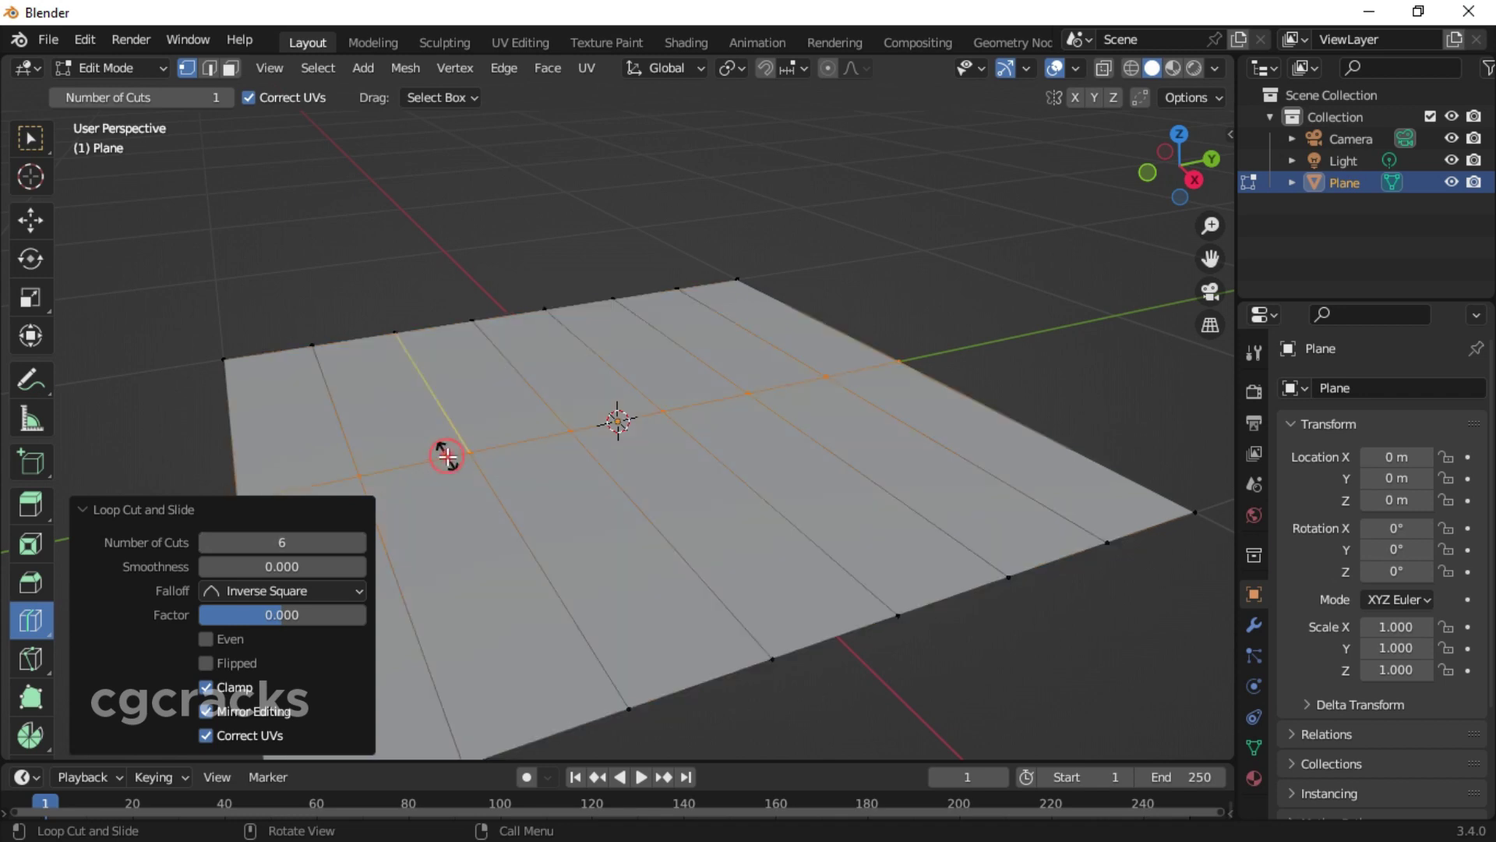
left_click(271, 543)
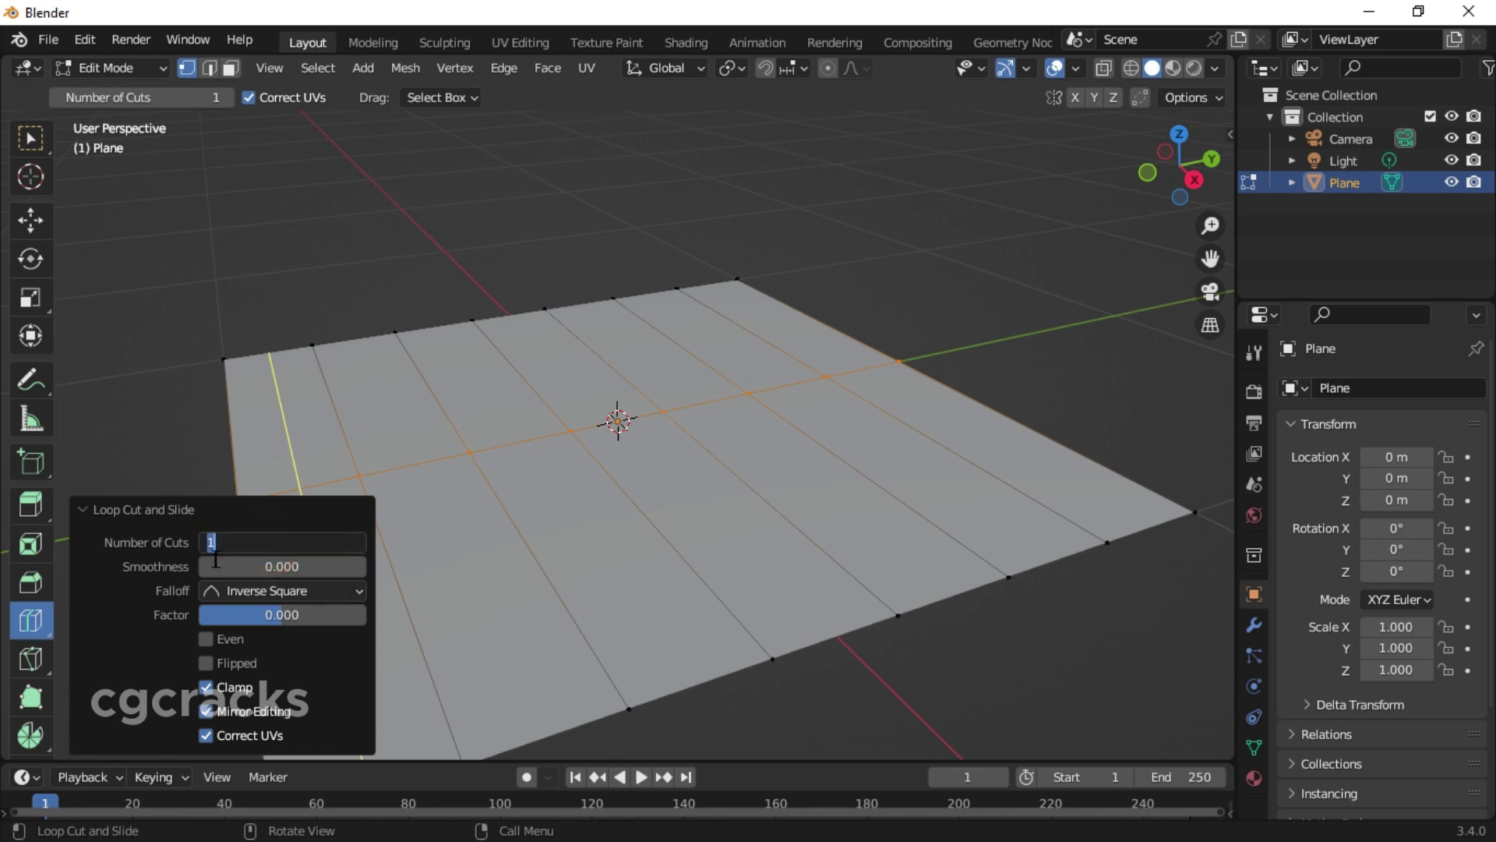
type("2")
key("Return")
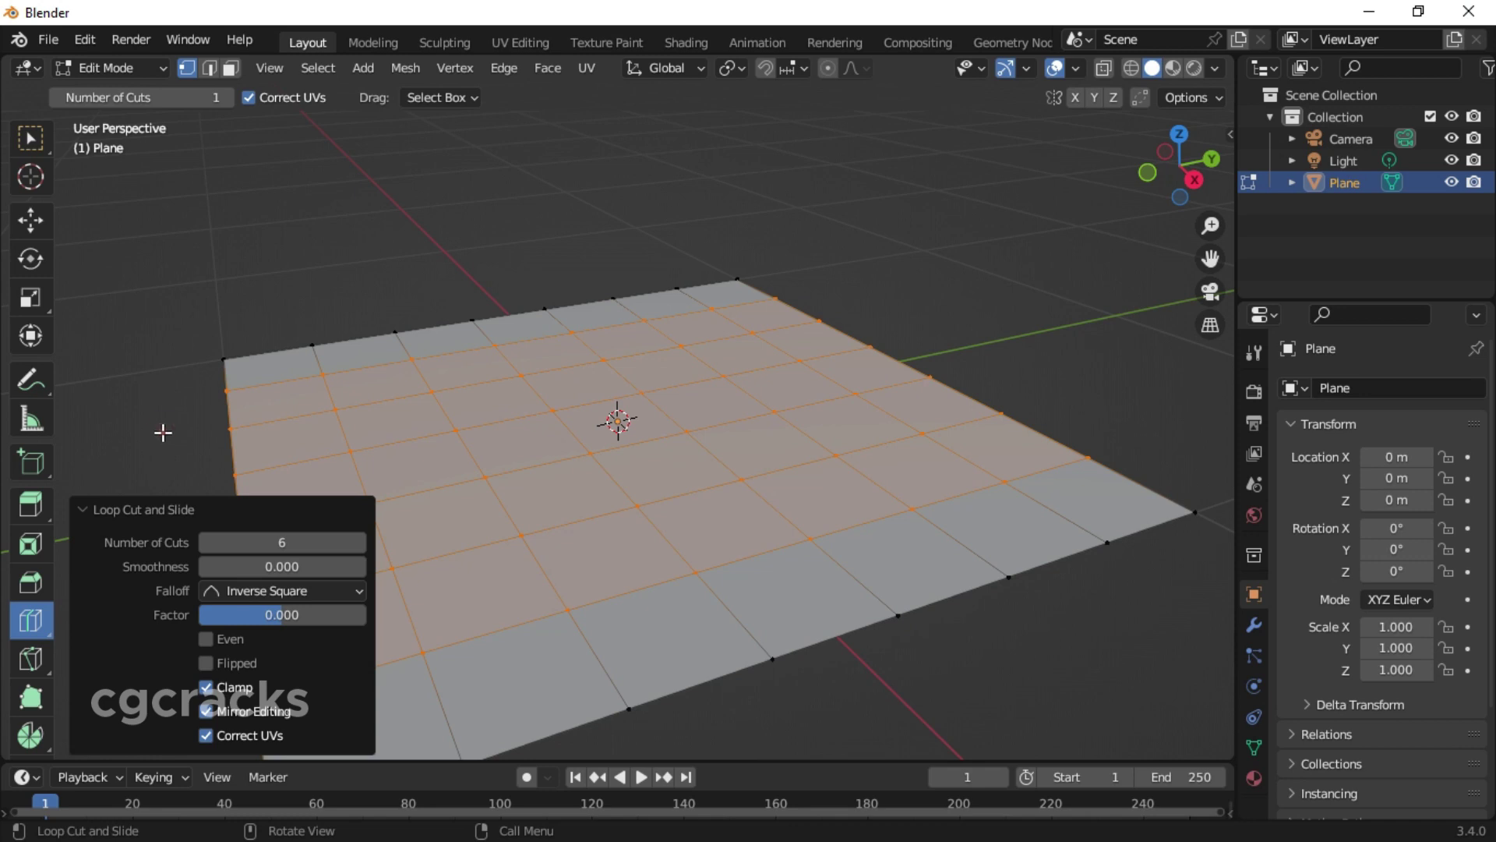
left_click(30, 139)
Deselect everything and select the grid's central vertices.
left_click(274, 200)
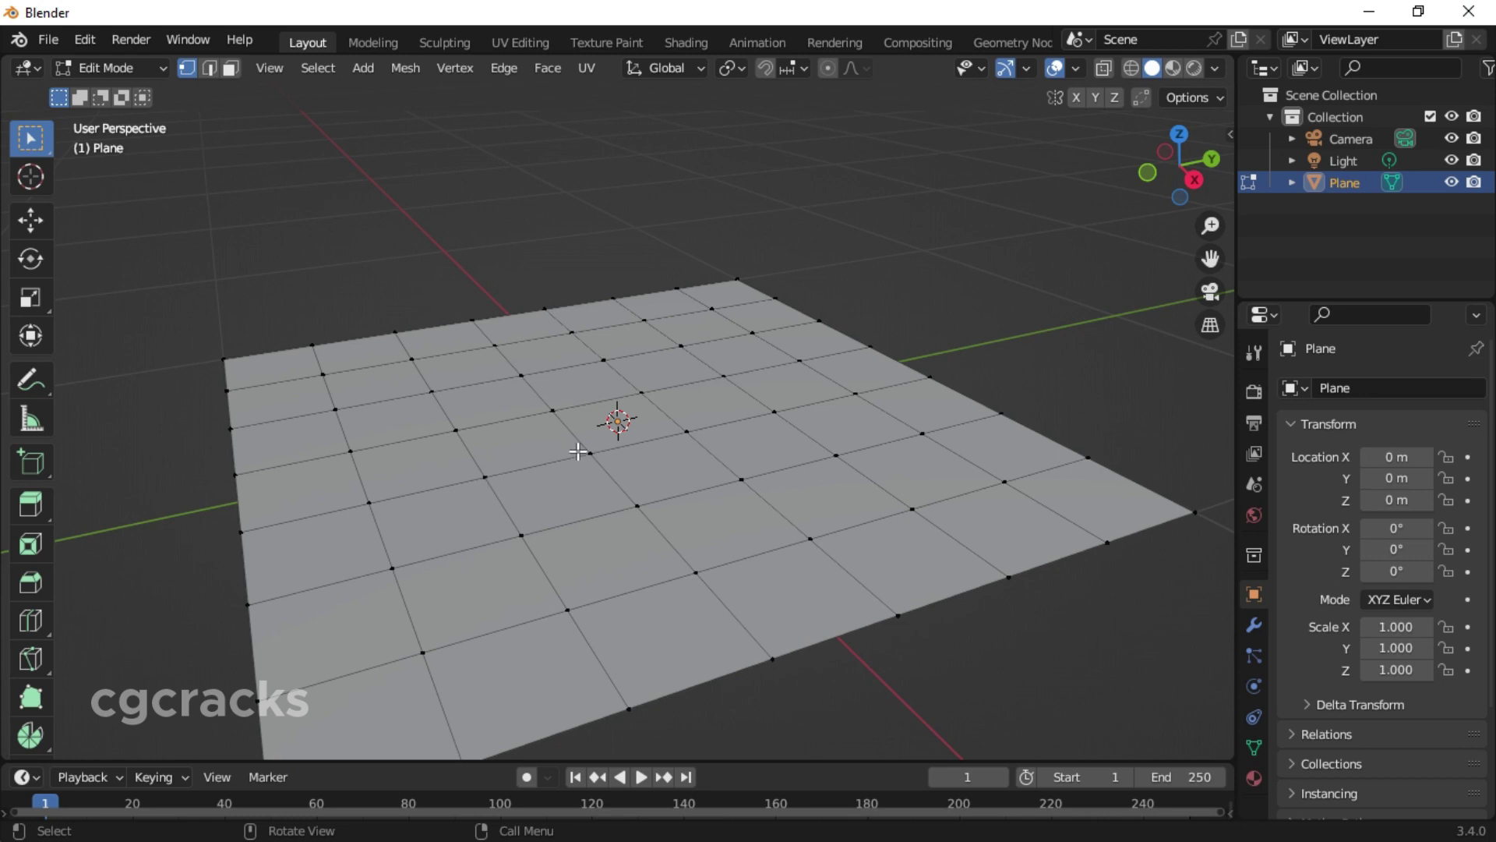
left_click(686, 431)
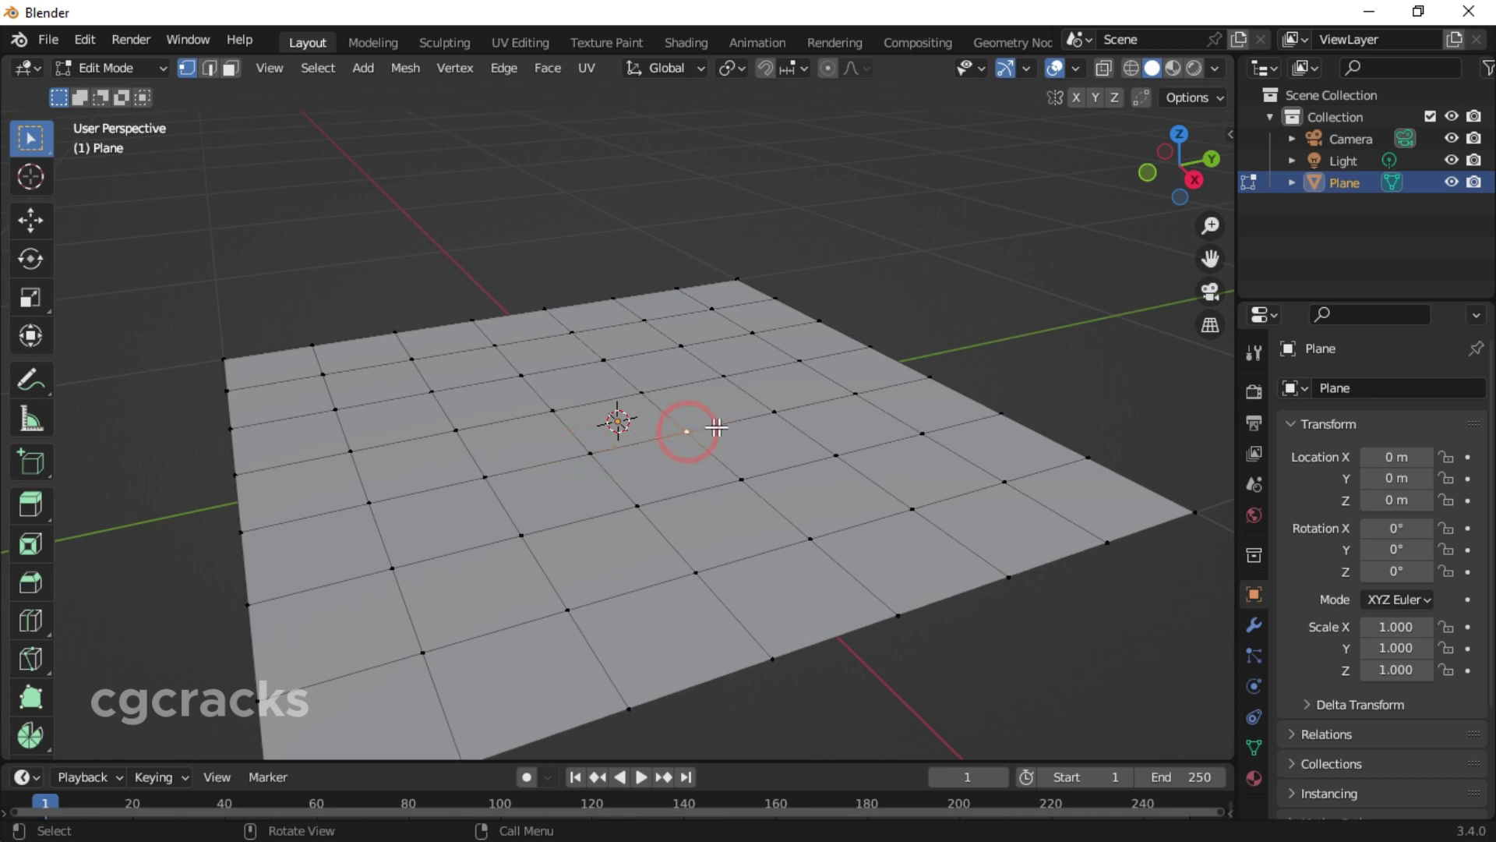
left_click(853, 388)
left_click(591, 453, "shift")
Delete the selected centre vertices to open a square hole, then inspect it.
key("x")
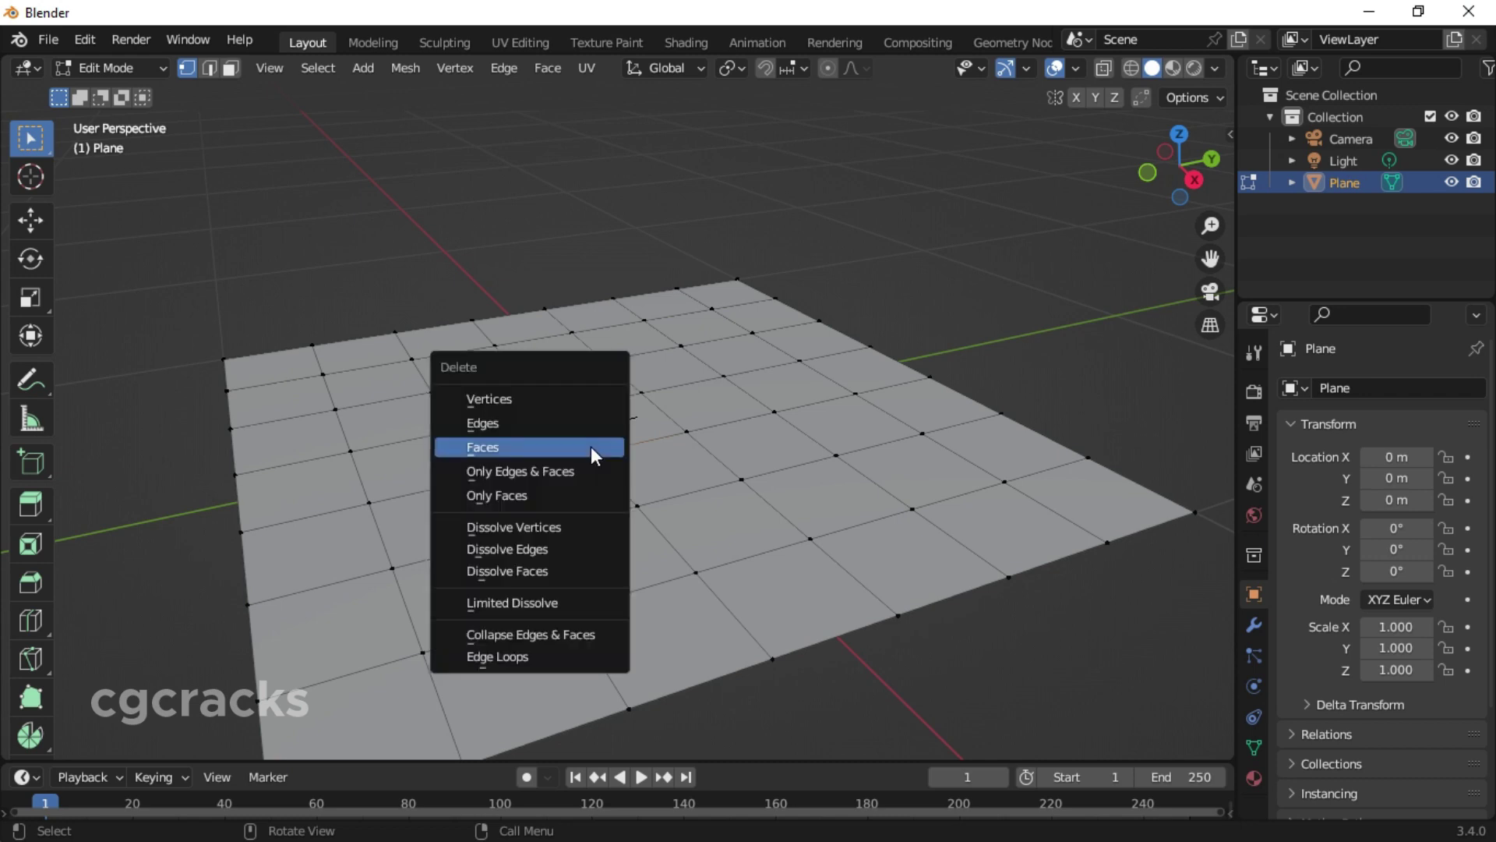
left_click(554, 399)
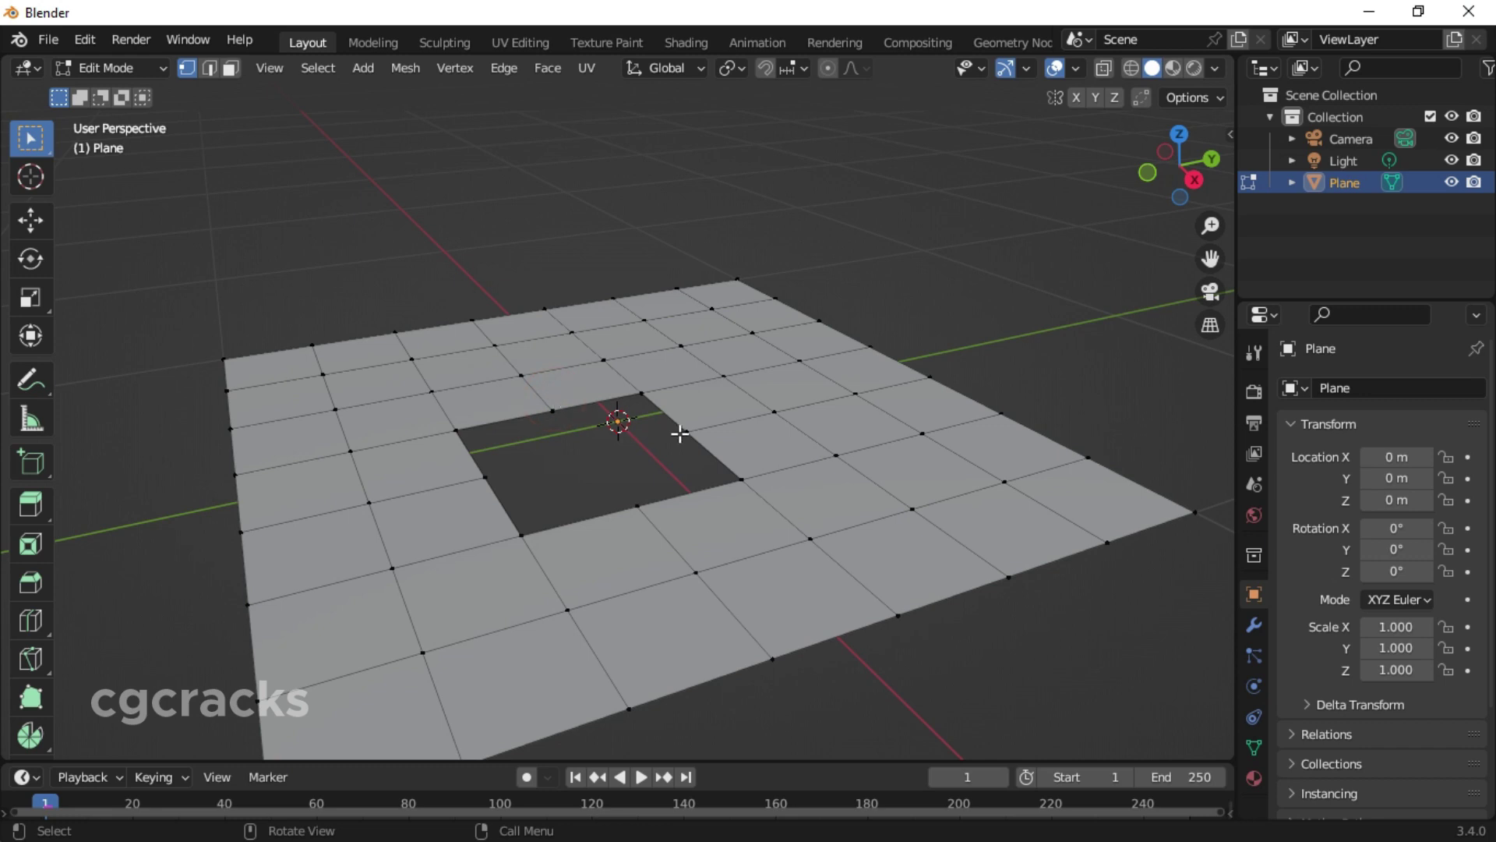
scroll(678, 428, "up", 2)
scroll(682, 431, "up", 2)
scroll(681, 431, "down", 3)
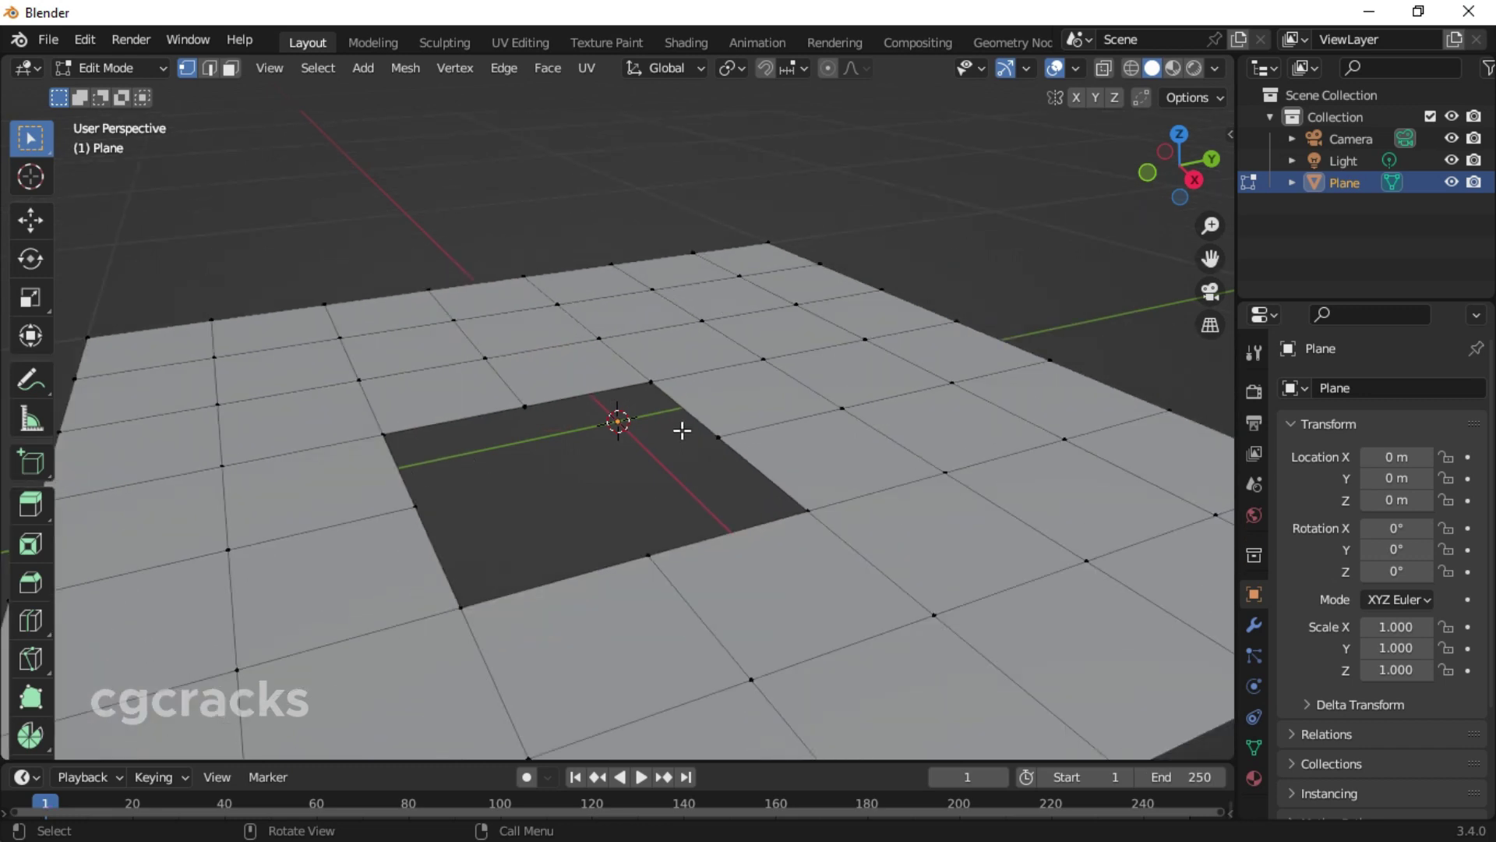
middle_click_drag(681, 431, 715, 457)
scroll(708, 491, "up", 4)
scroll(715, 457, "down", 5)
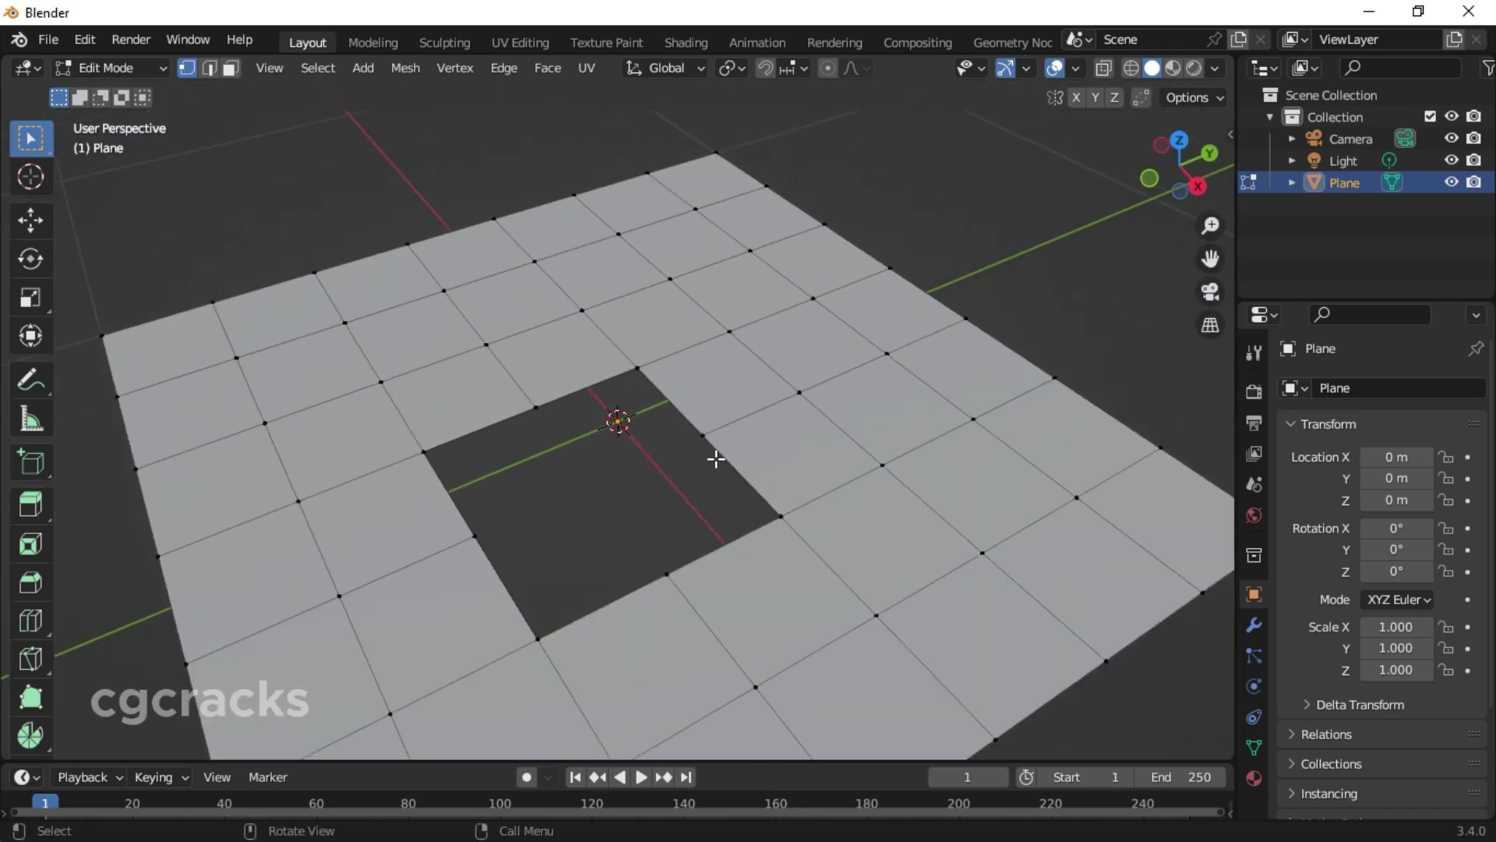
scroll(716, 459, "down", 2)
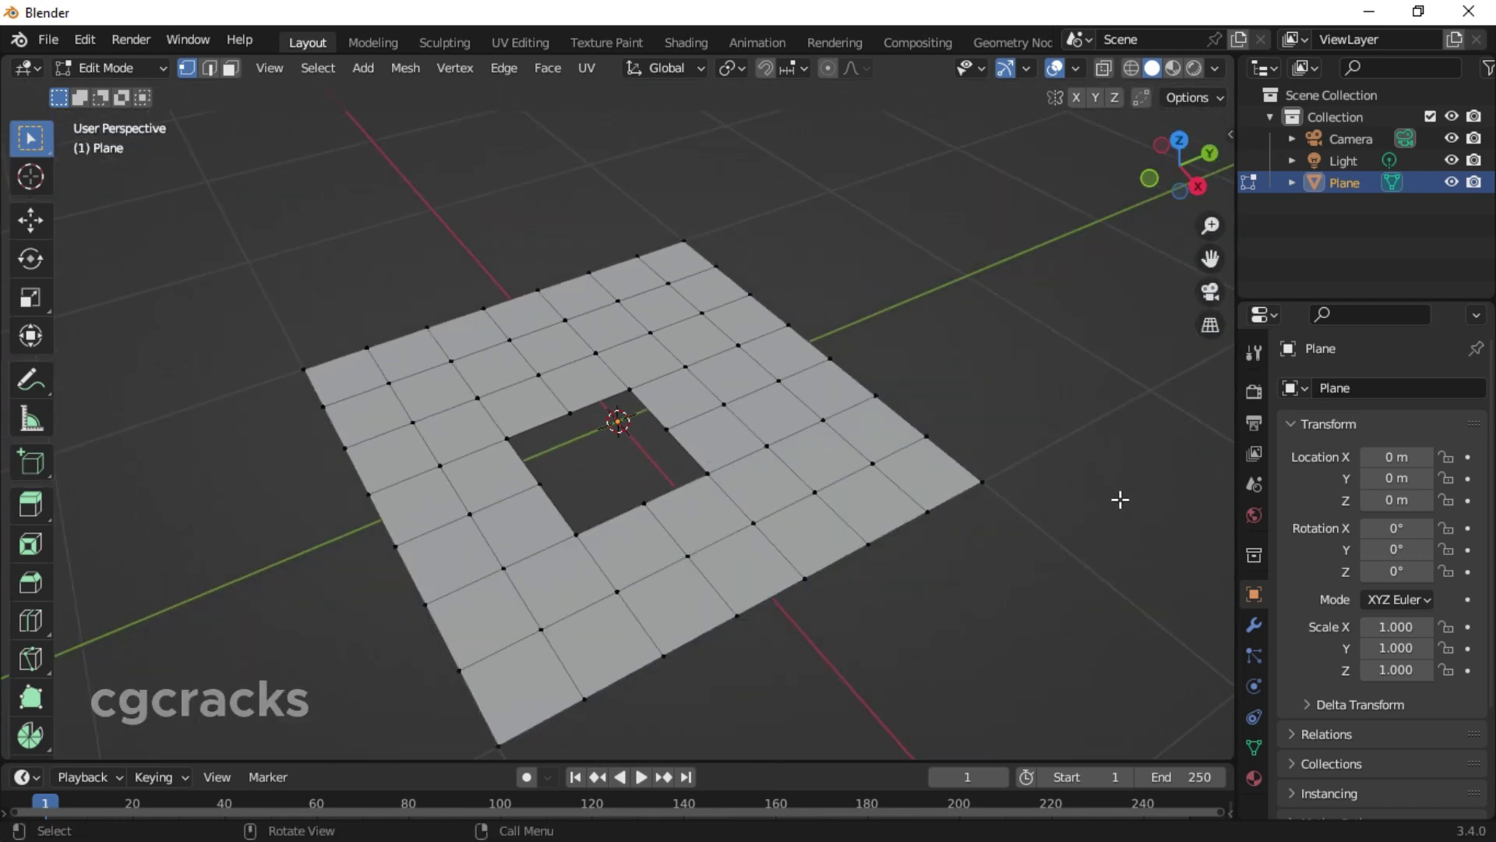
Select the four outer corner vertices and delete them to notch every corner.
left_click(973, 479)
left_click(478, 722, "shift")
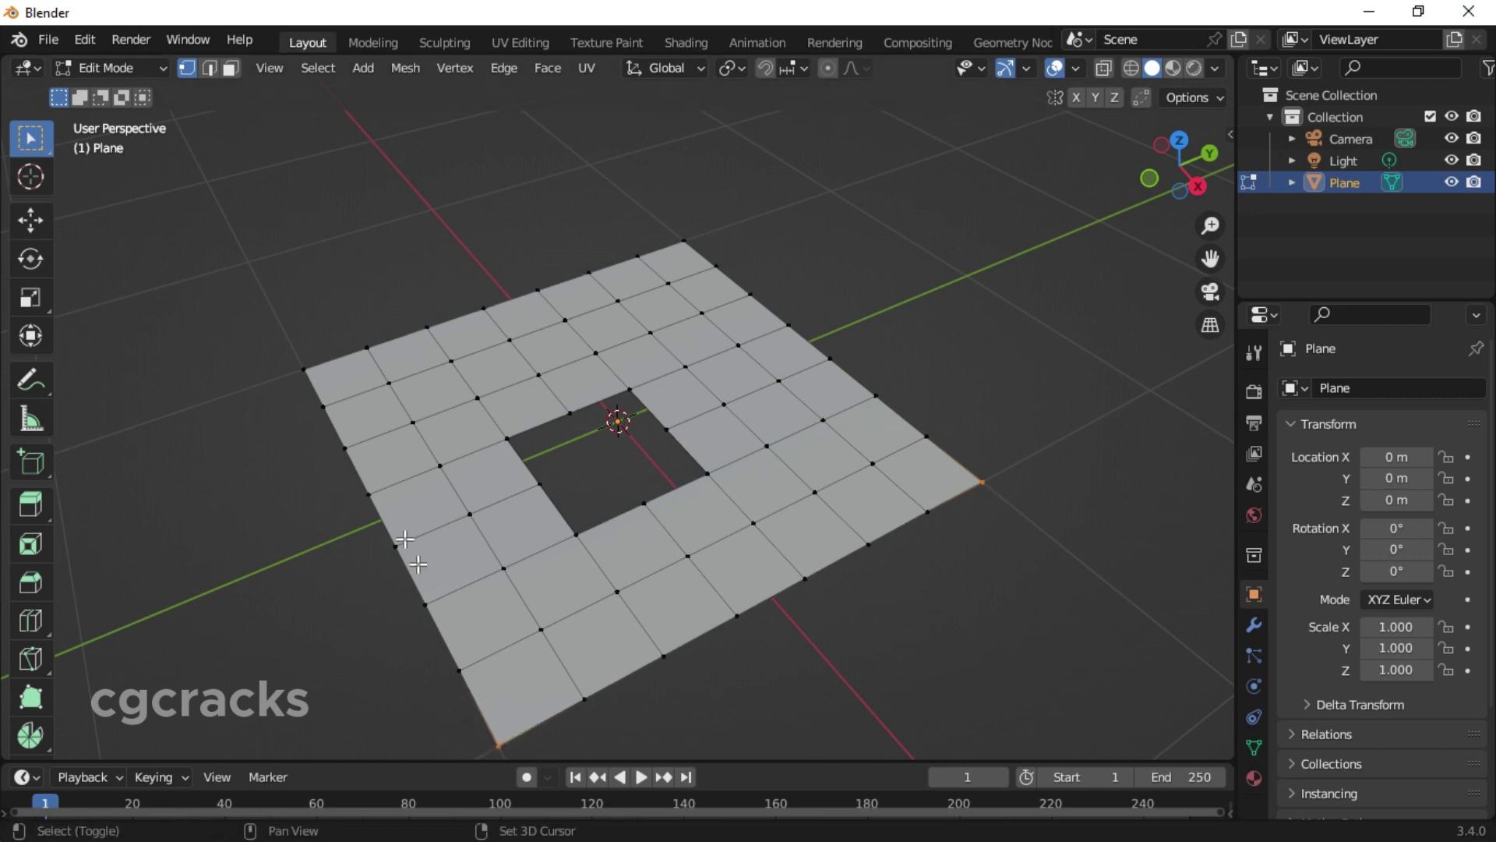
left_click(304, 373, "shift")
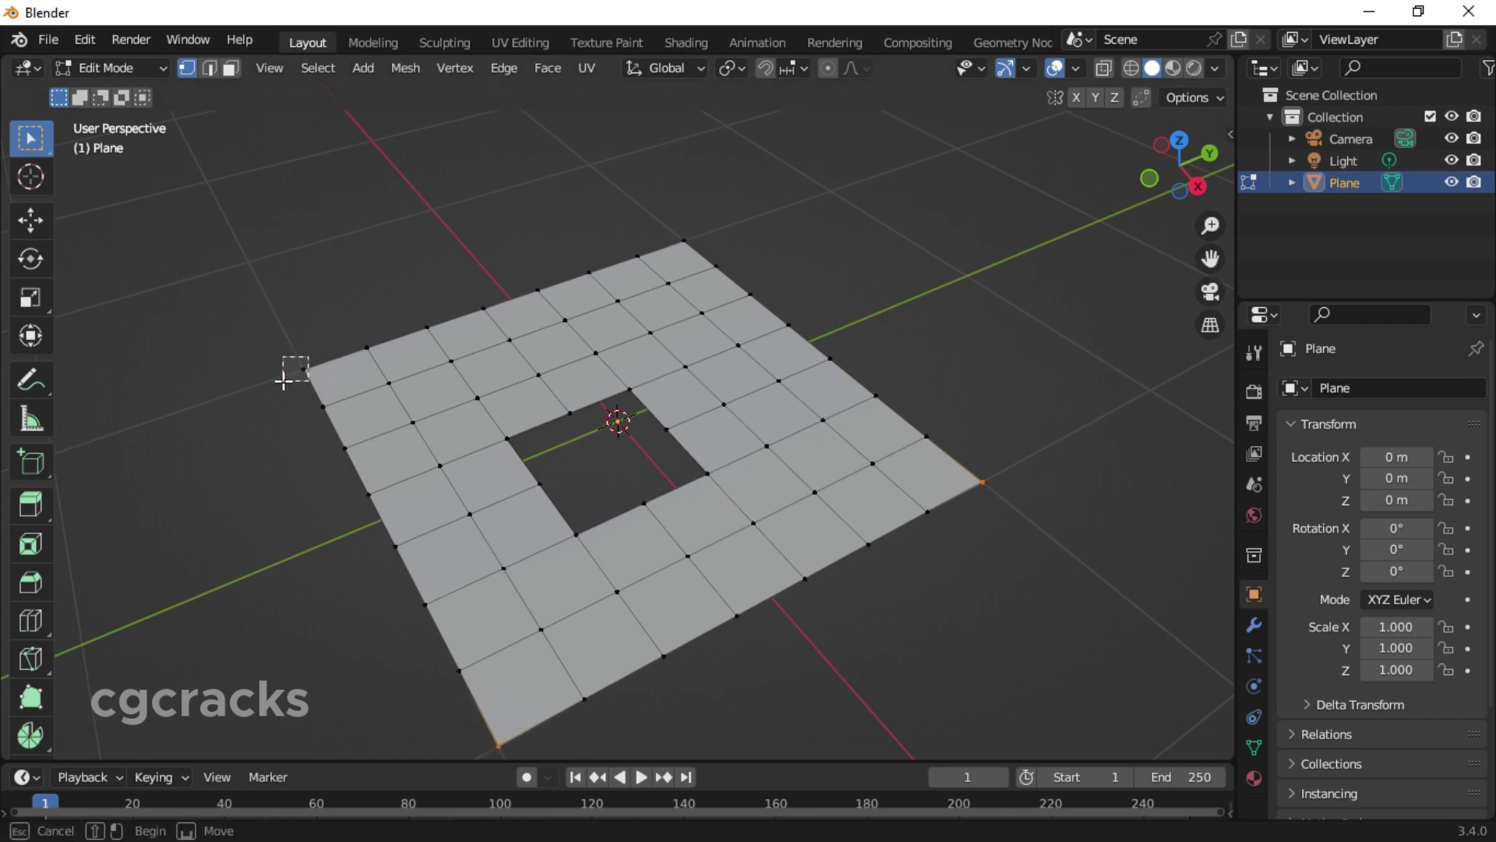
left_click(675, 234, "shift")
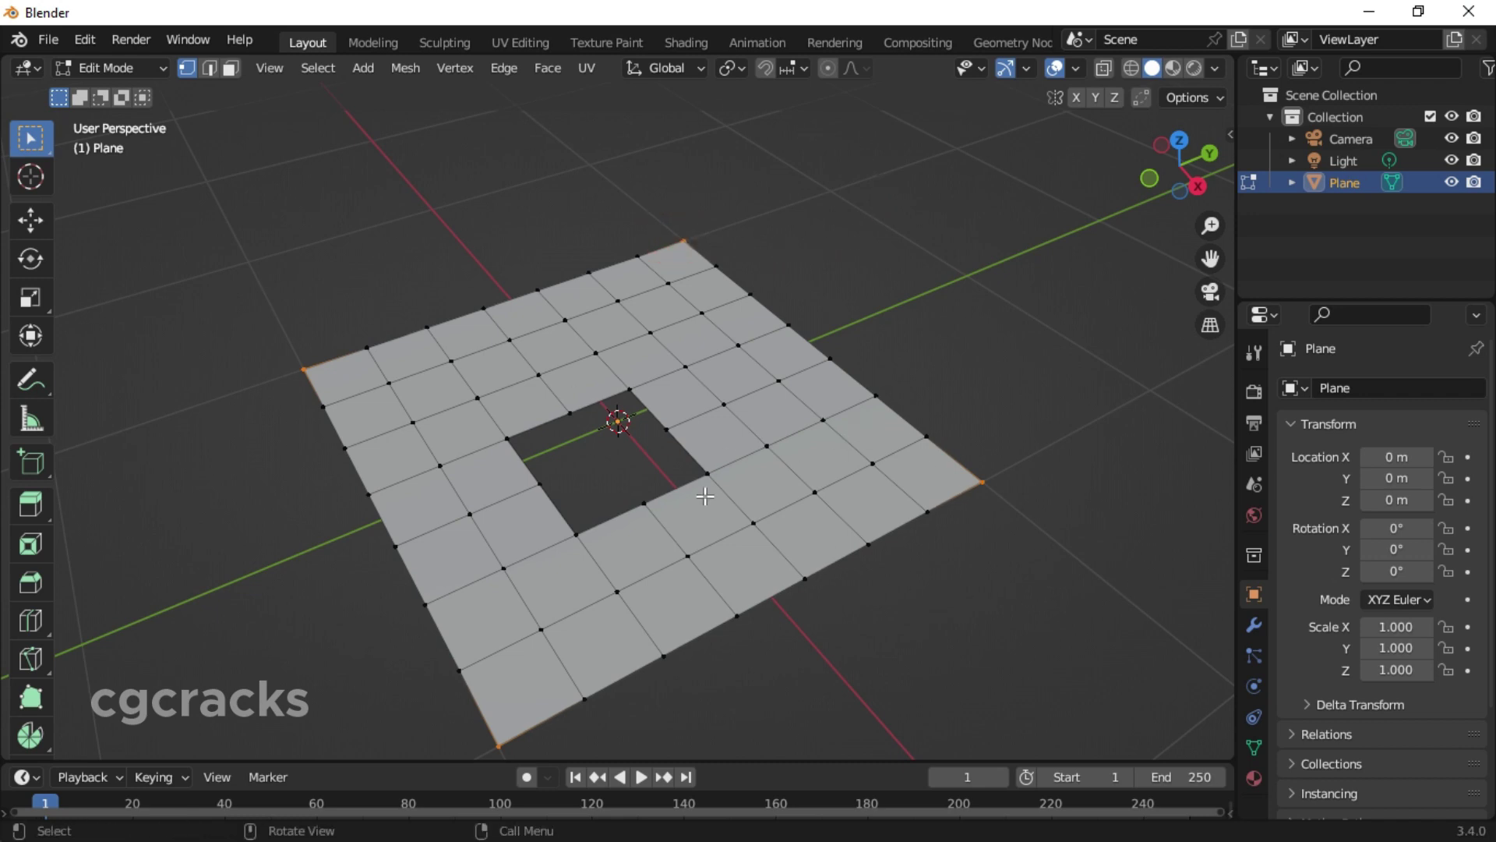
key("x")
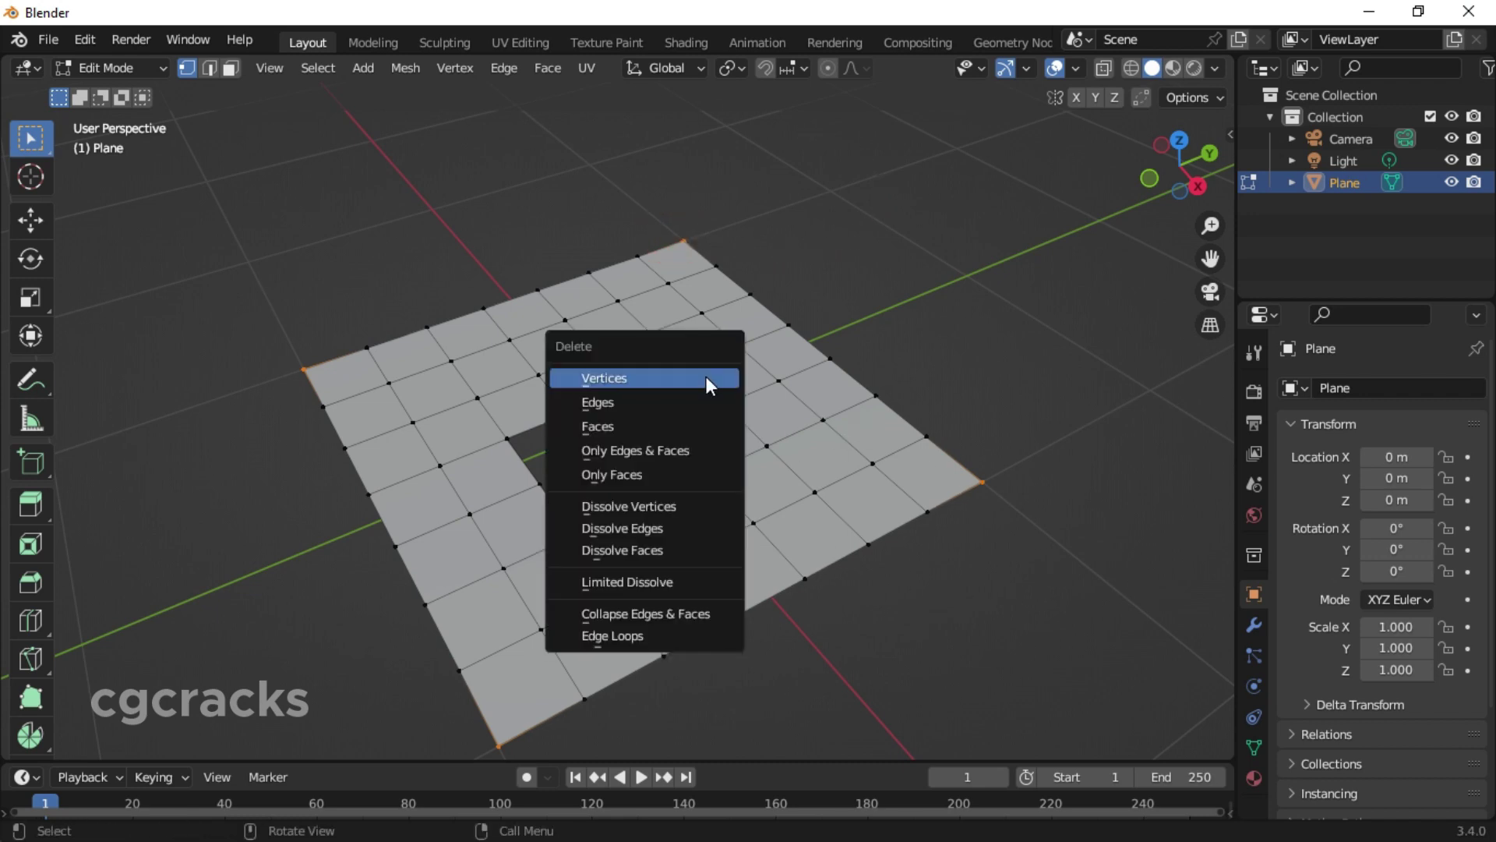
left_click(663, 376)
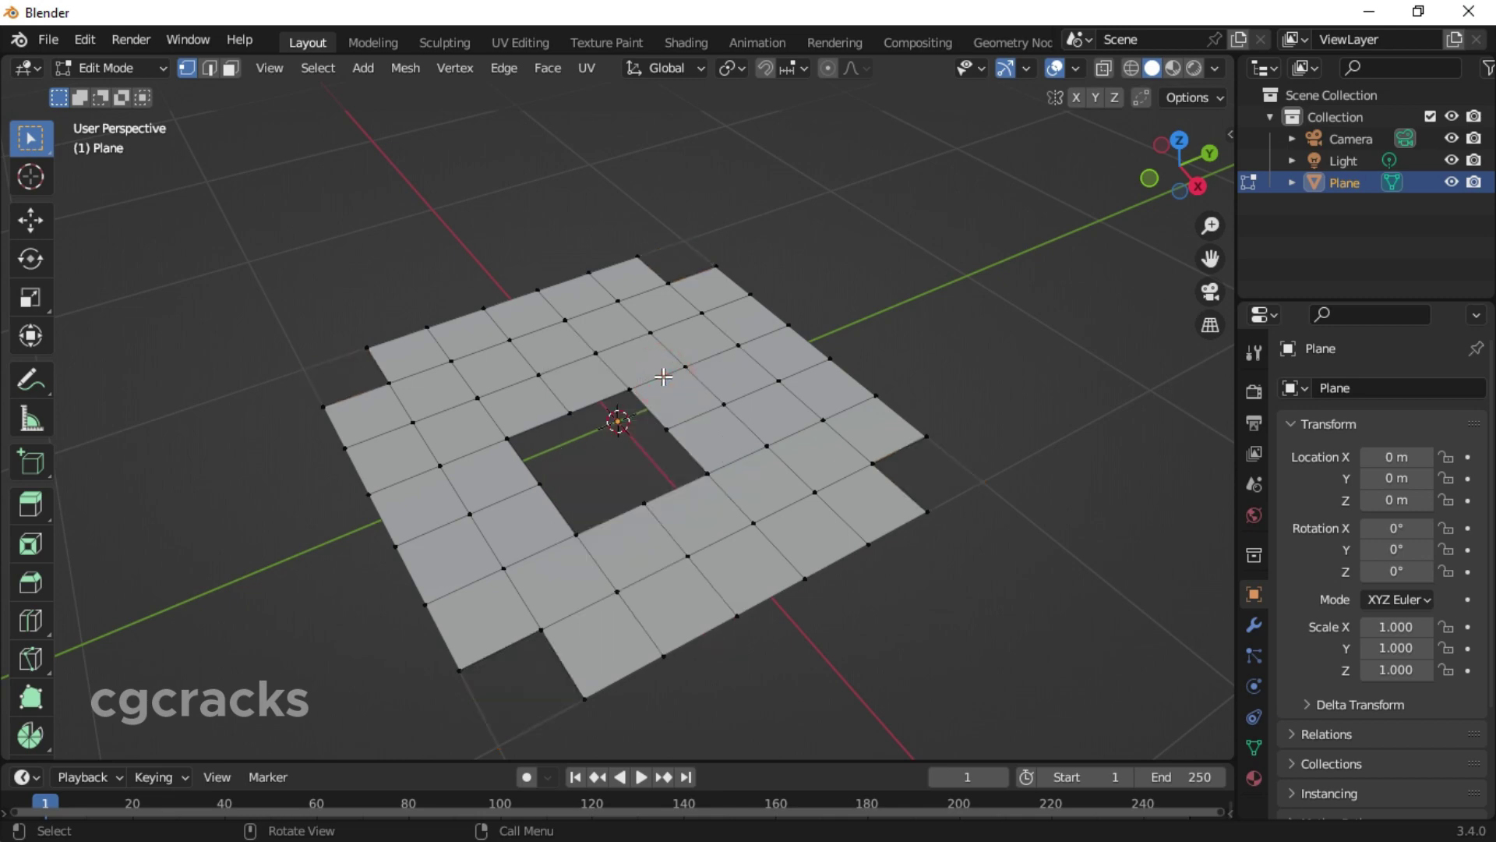
middle_click_drag(975, 464, 1048, 344)
scroll(982, 483, "up", 2)
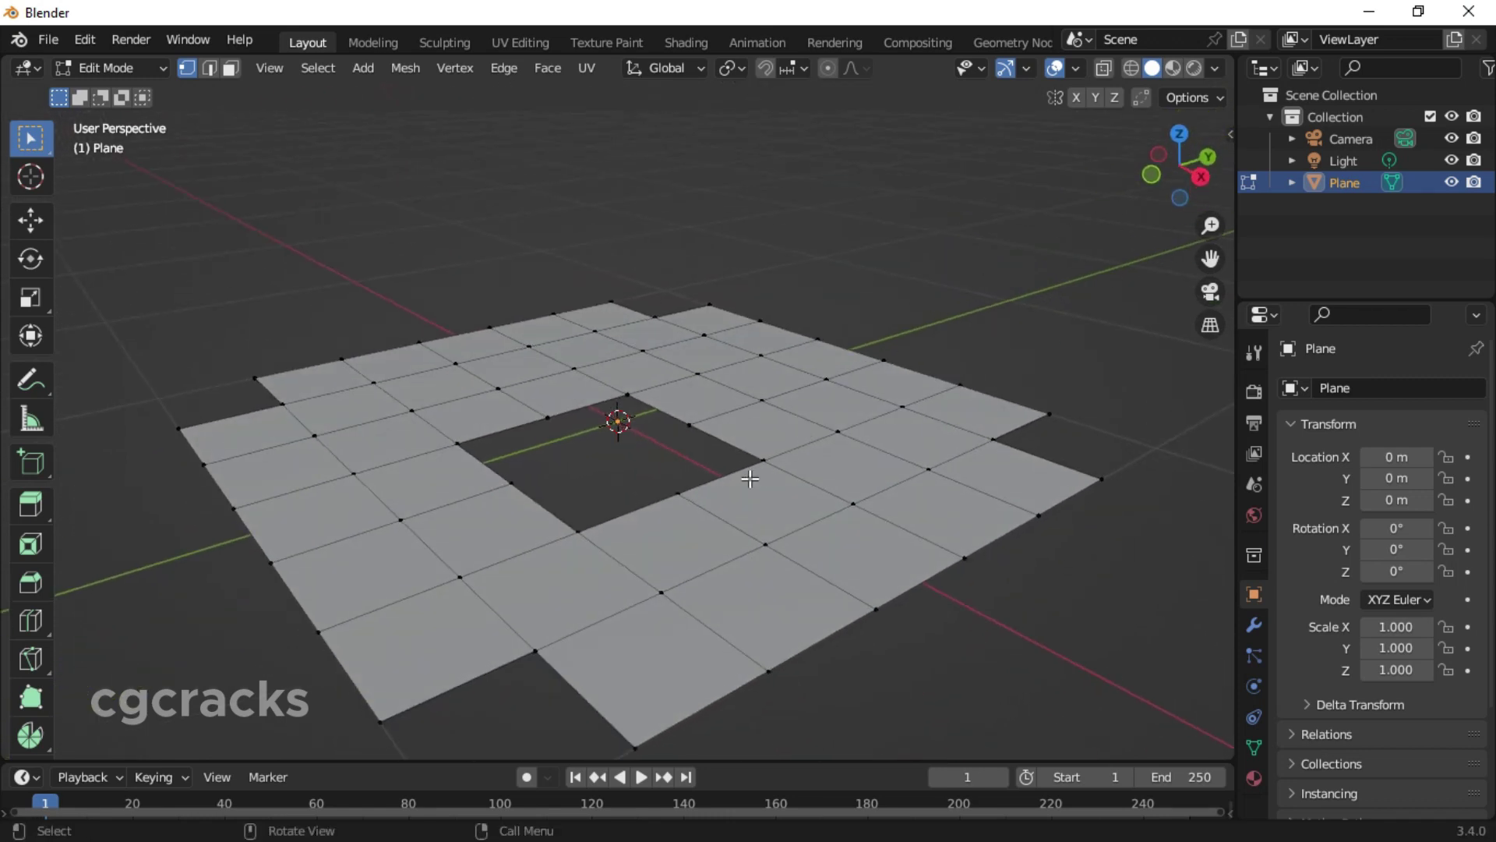
Switch to a top-down orthographic view of the plane using the navigation gizmo.
left_click(1208, 158)
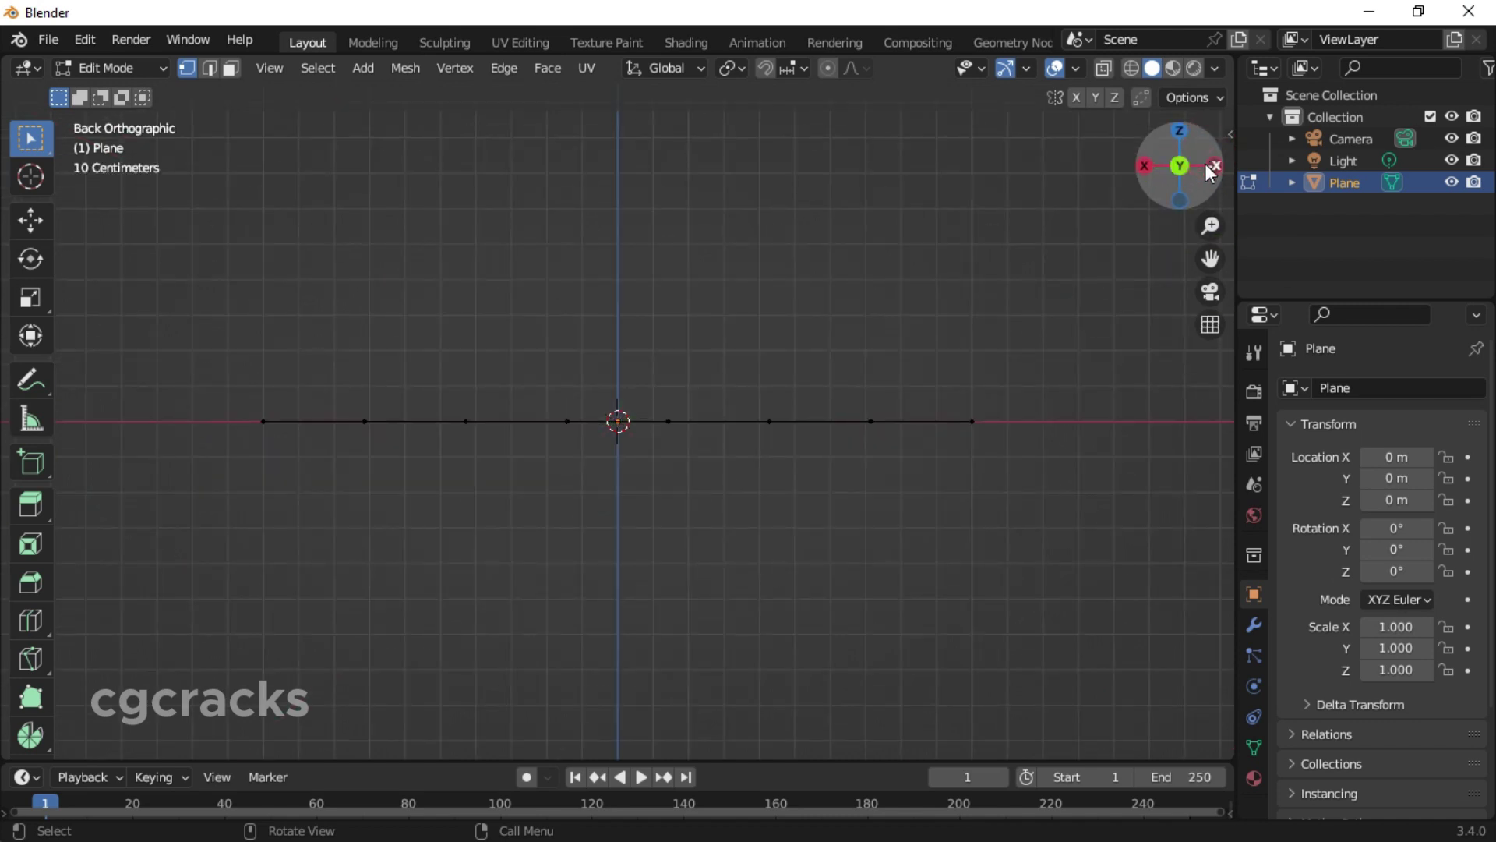
left_click(1211, 166)
left_click(1181, 148)
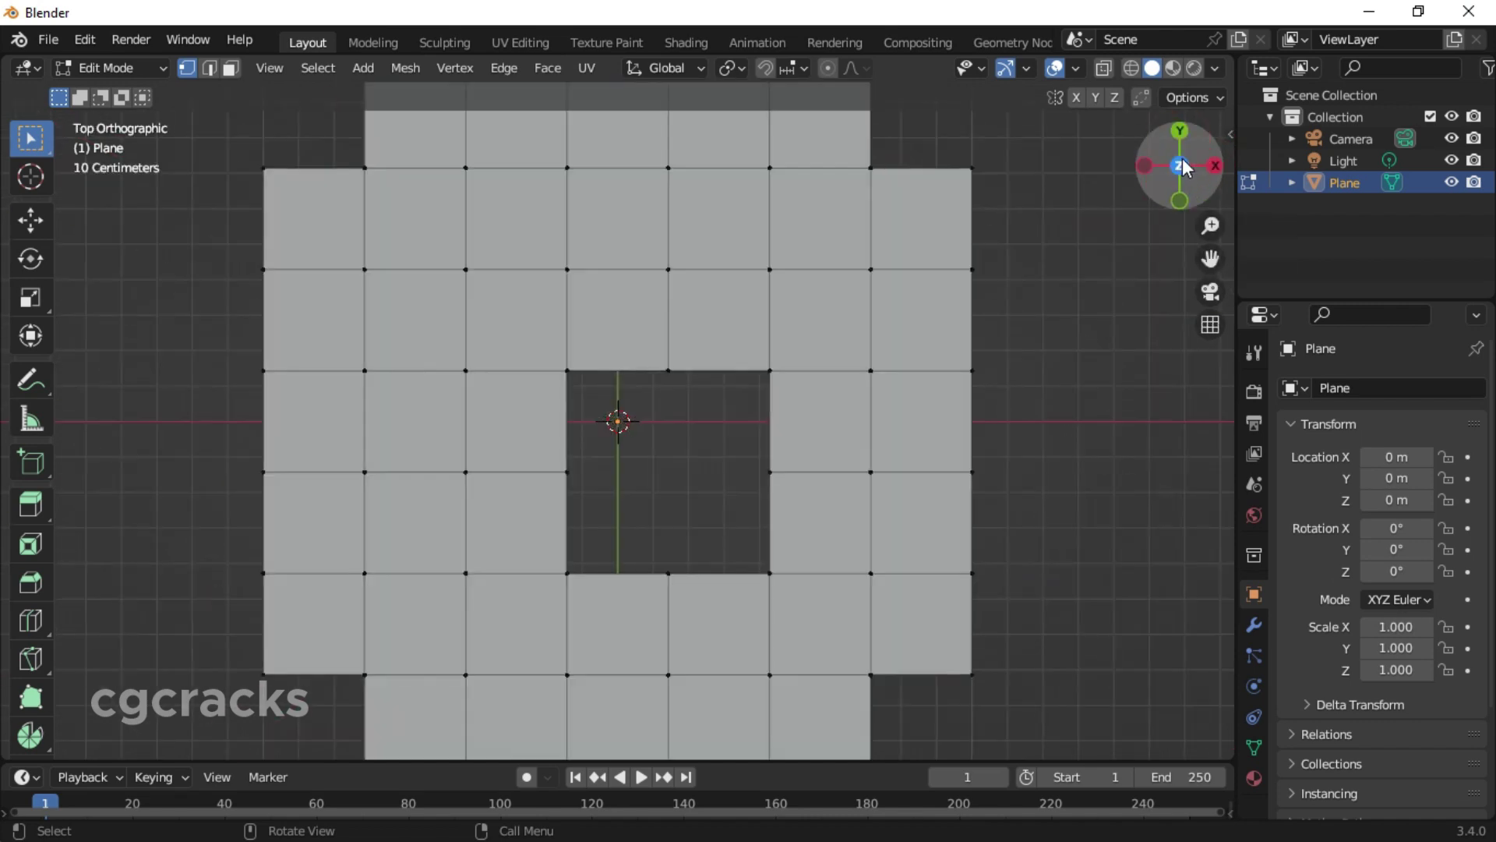
scroll(1134, 313, "down", 2)
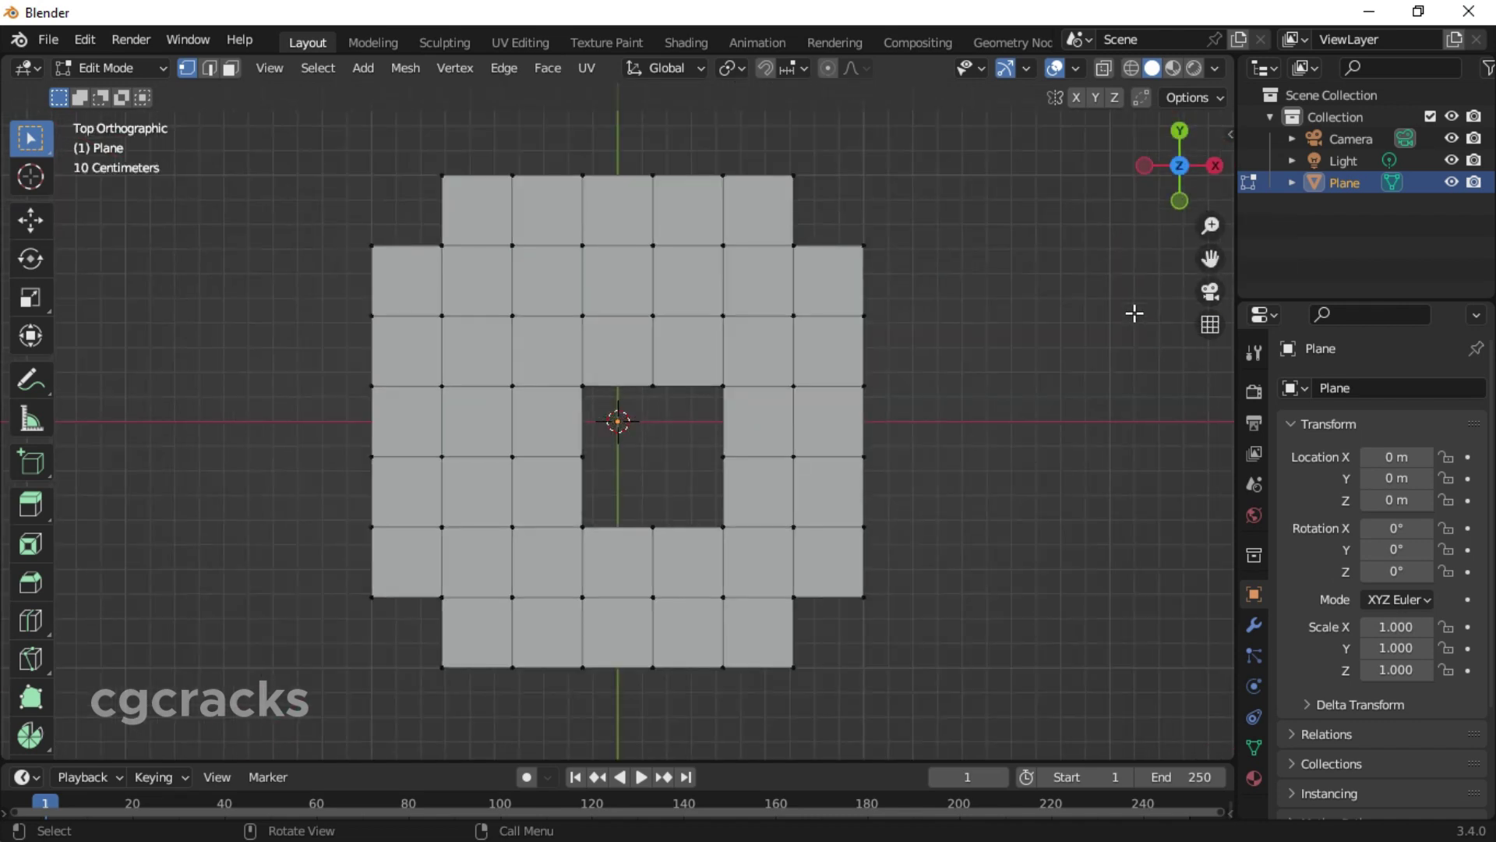
scroll(1134, 313, "up", 1)
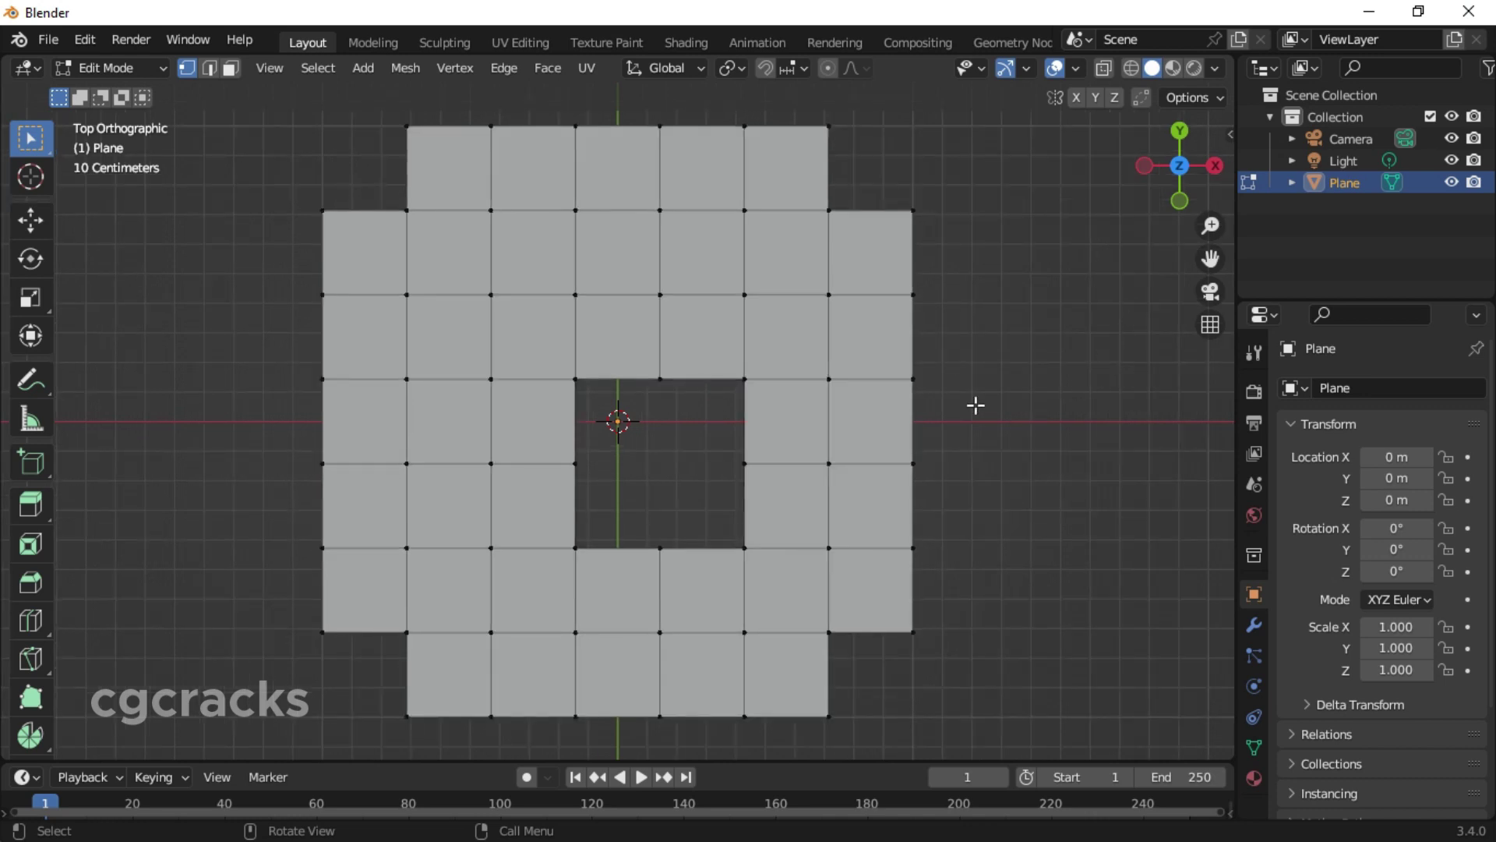
Delete one more plane vertex, removing its surrounding faces.
left_click(495, 301)
key("x")
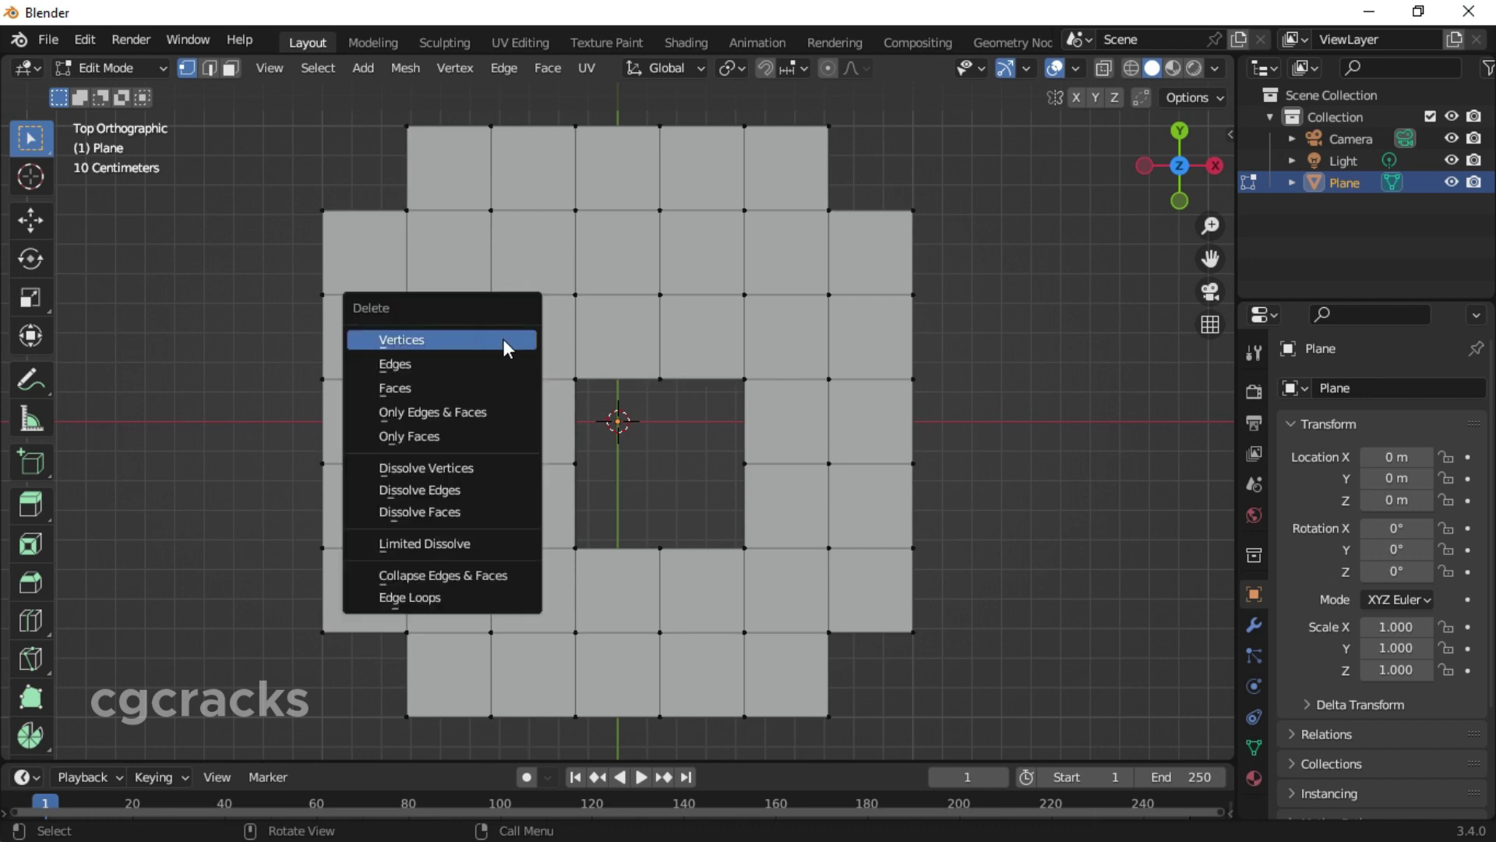
left_click(484, 339)
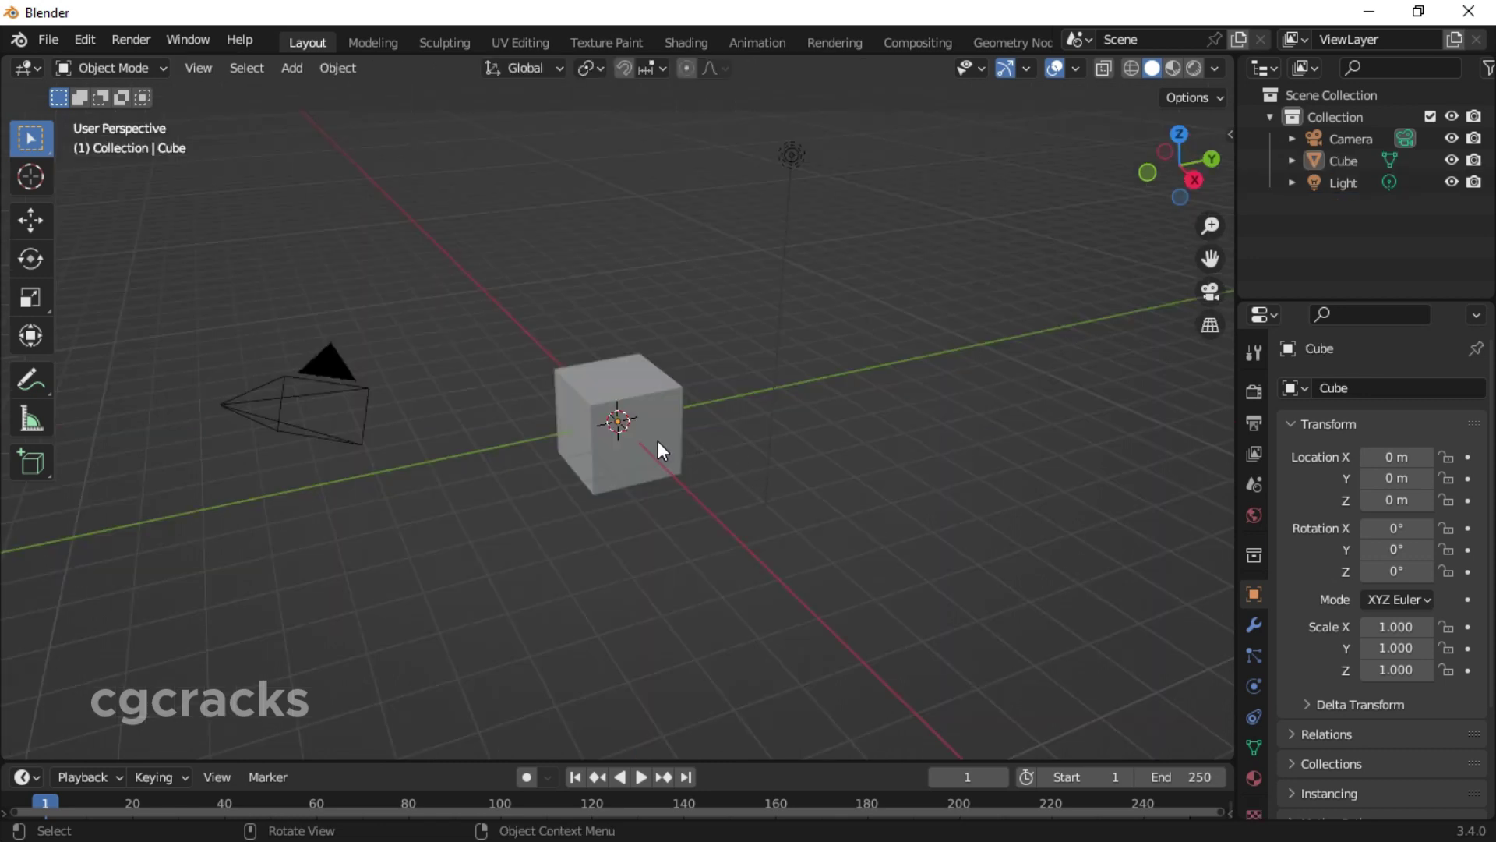
Zoom in, select the Cube and switch it into Edit Mode.
scroll(686, 410, "up", 5)
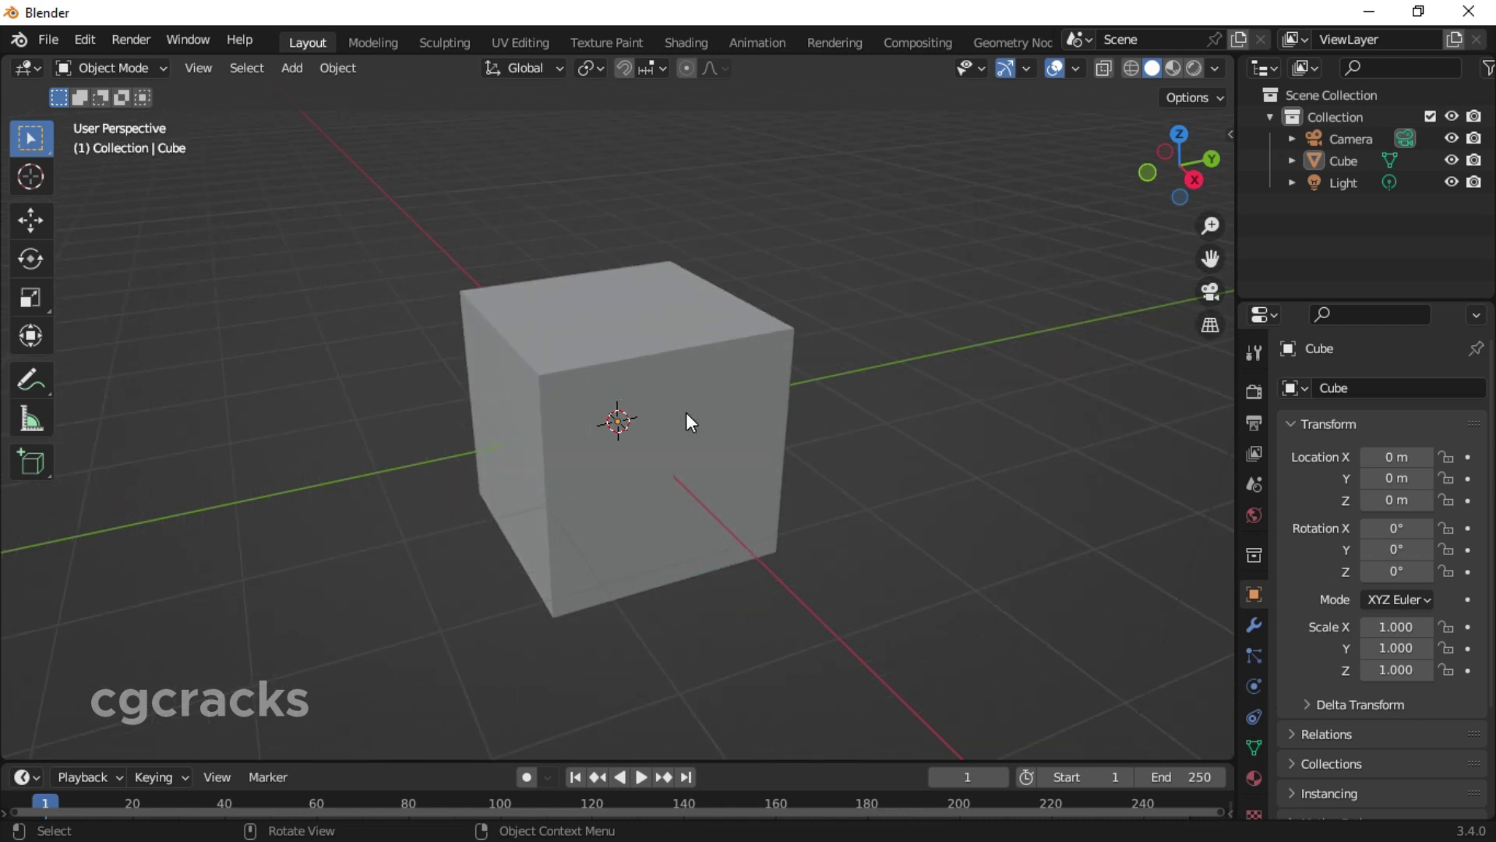
left_click(688, 421)
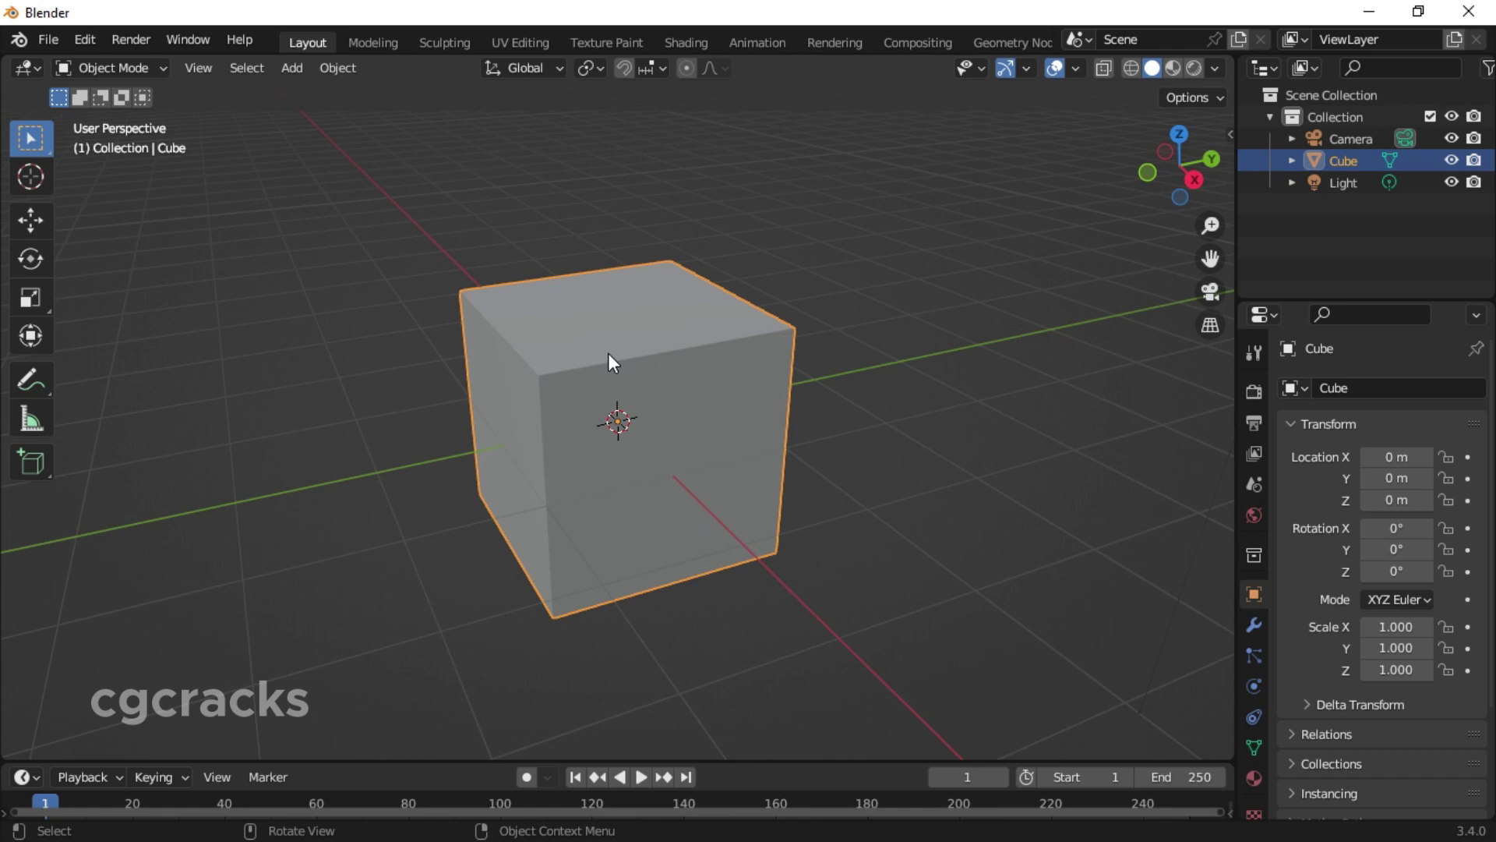
key("Tab")
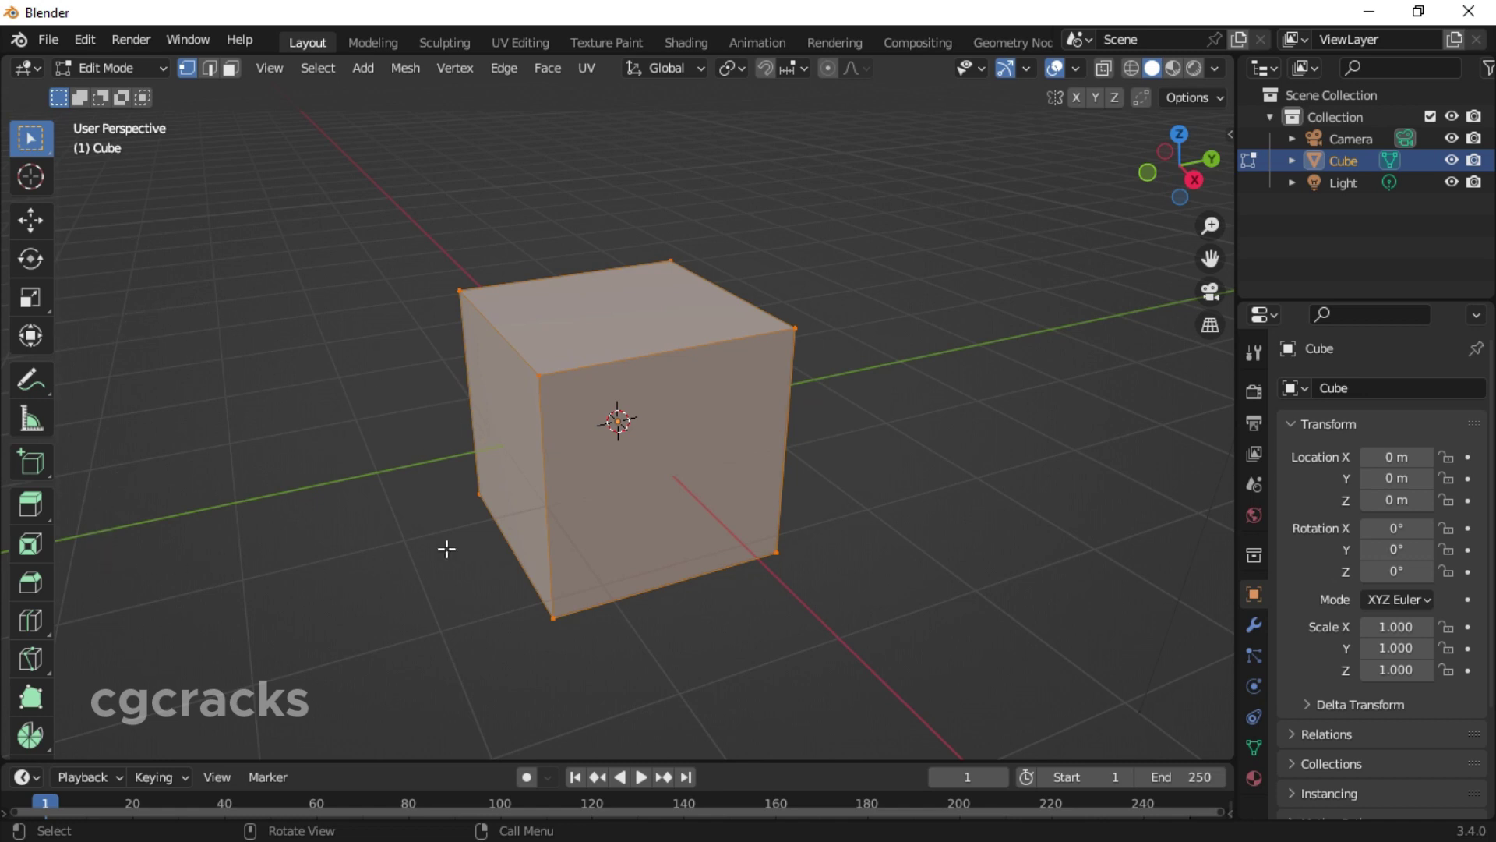
In Face select mode, pick the cube's front face and inset it by 0.143 m.
left_click(229, 68)
left_click(667, 428)
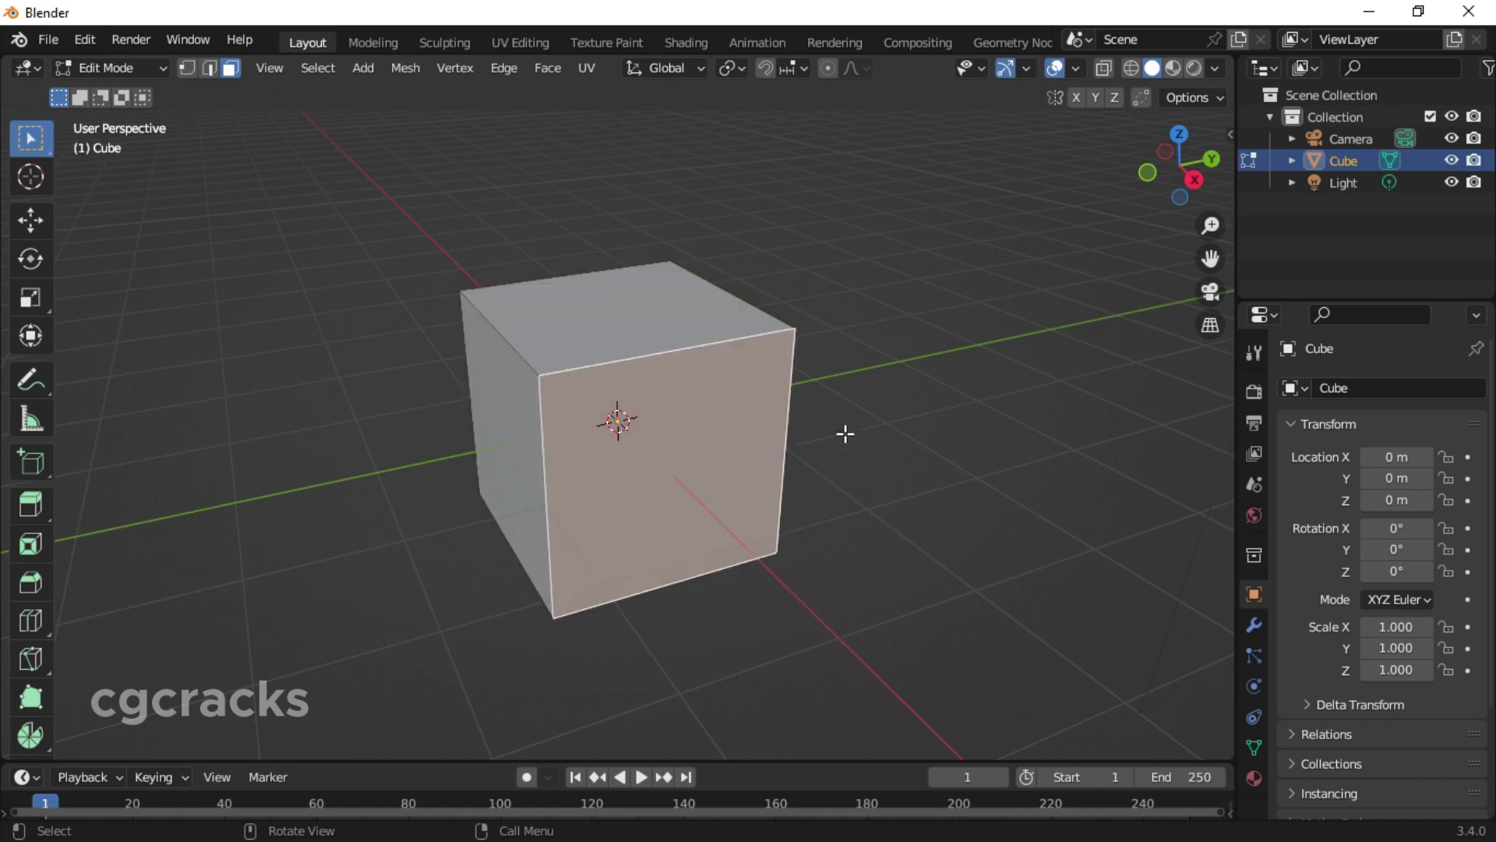
middle_click_drag(994, 456, 374, 484)
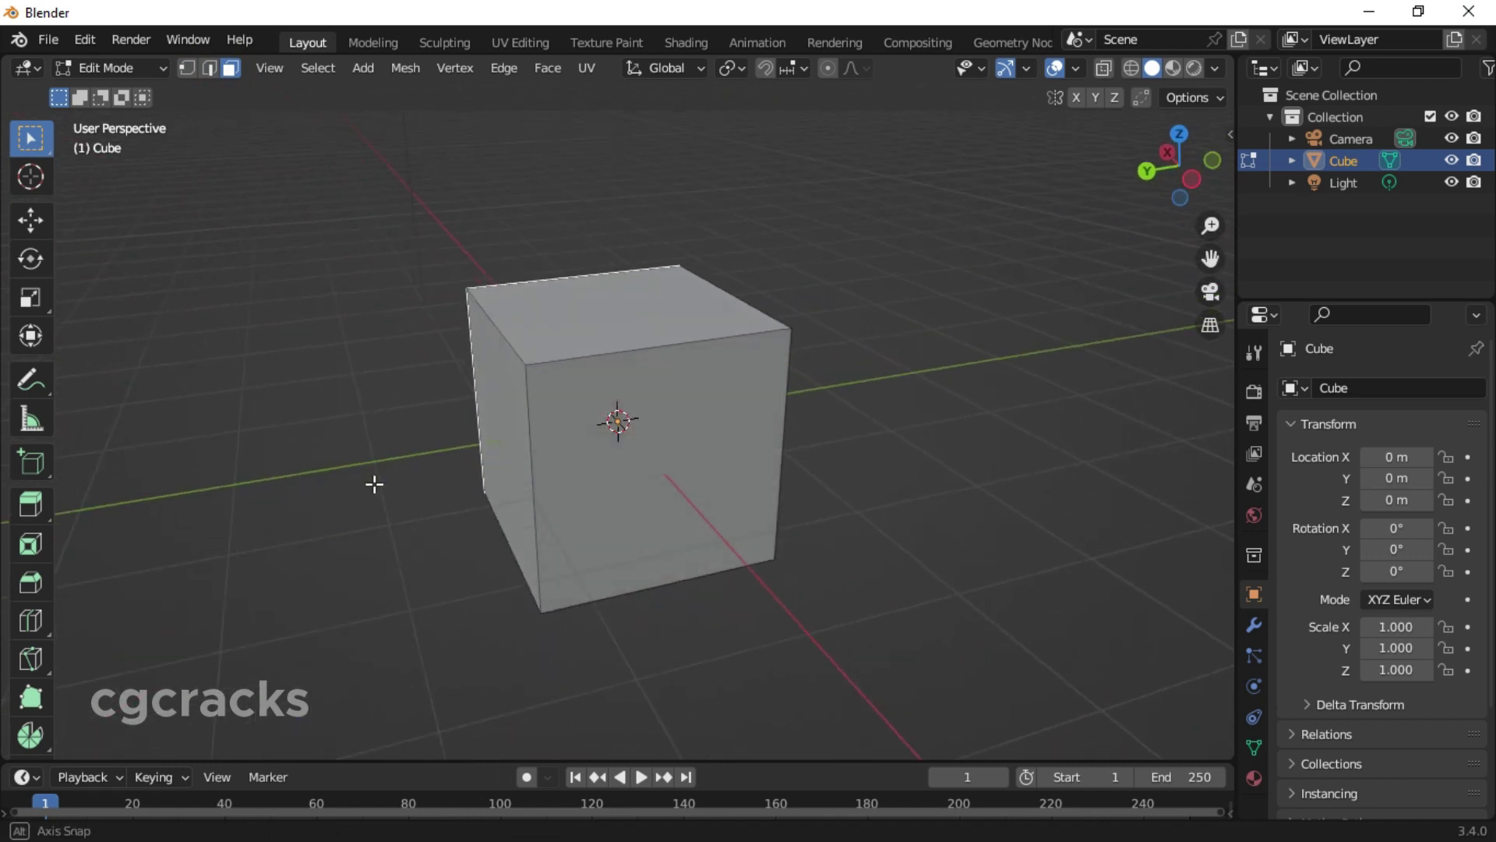
left_click(691, 426, "shift")
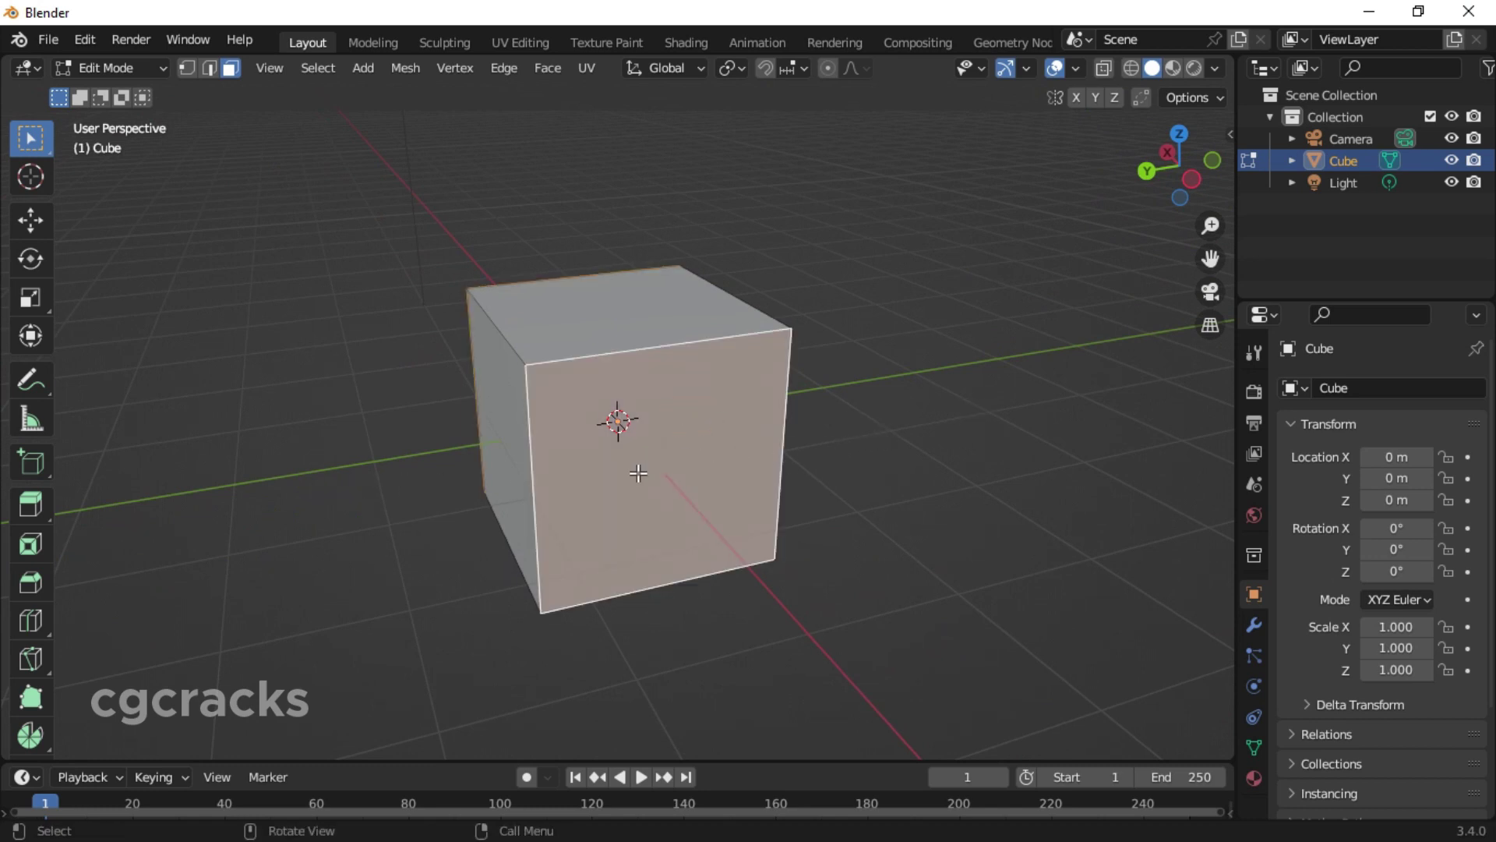
key("i")
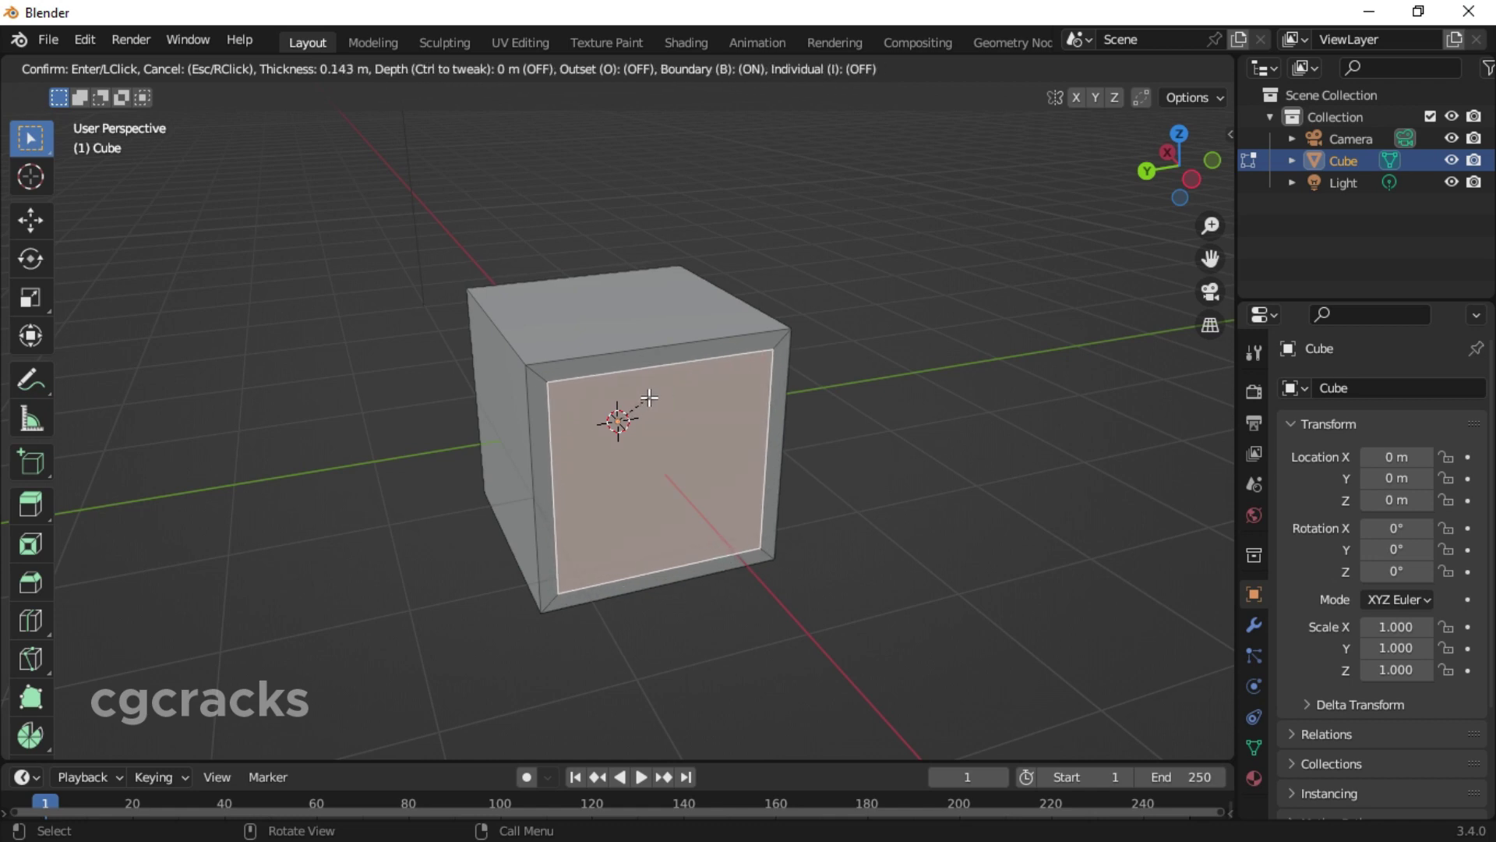
Confirm the inset and run Bridge Edge Loops to cut a tunnel through the Cube.
left_click(646, 396)
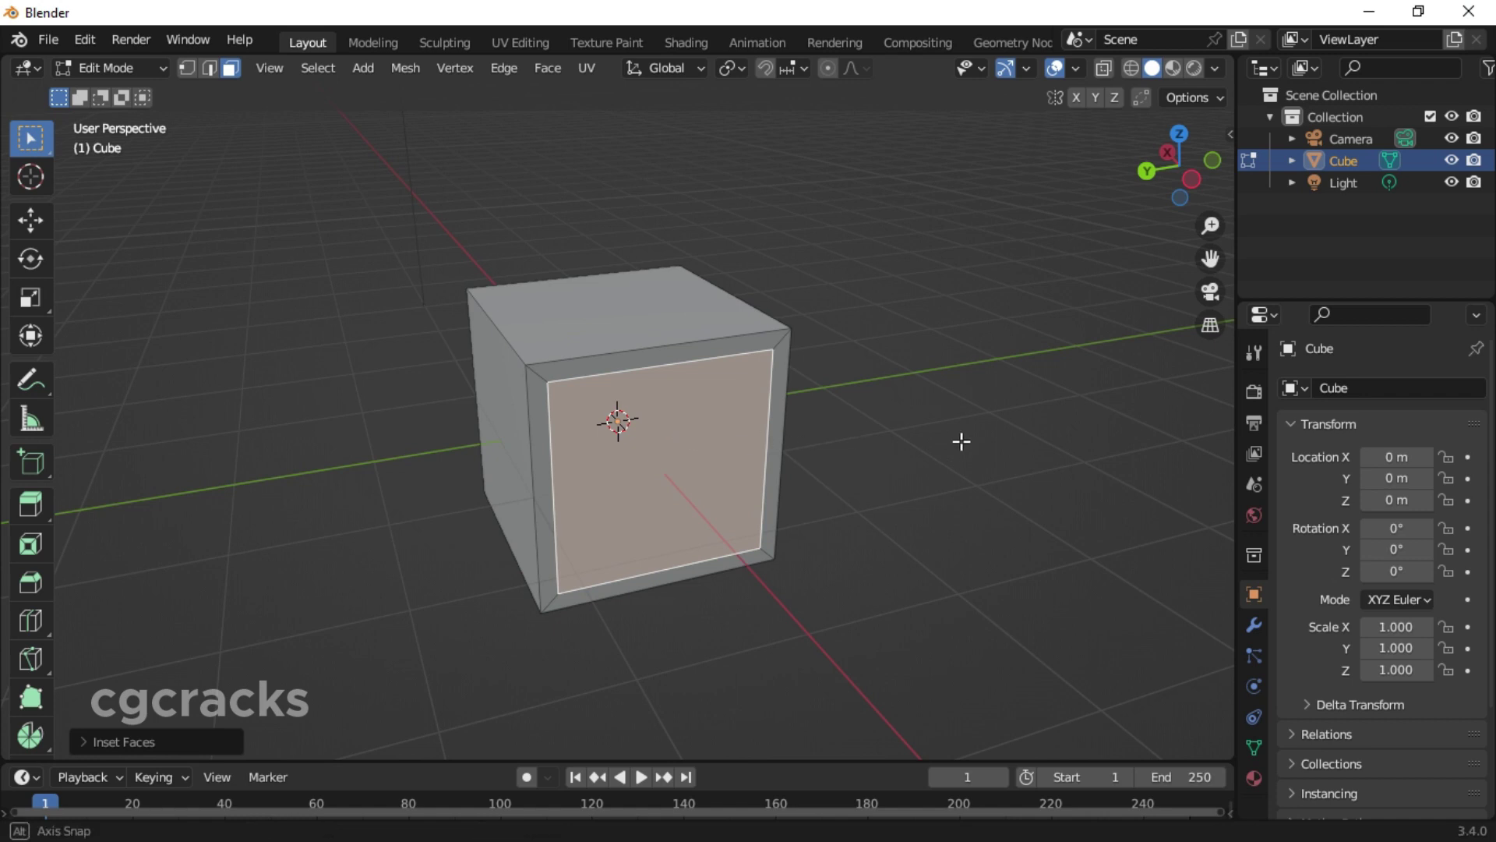
middle_click_drag(961, 441, 918, 457)
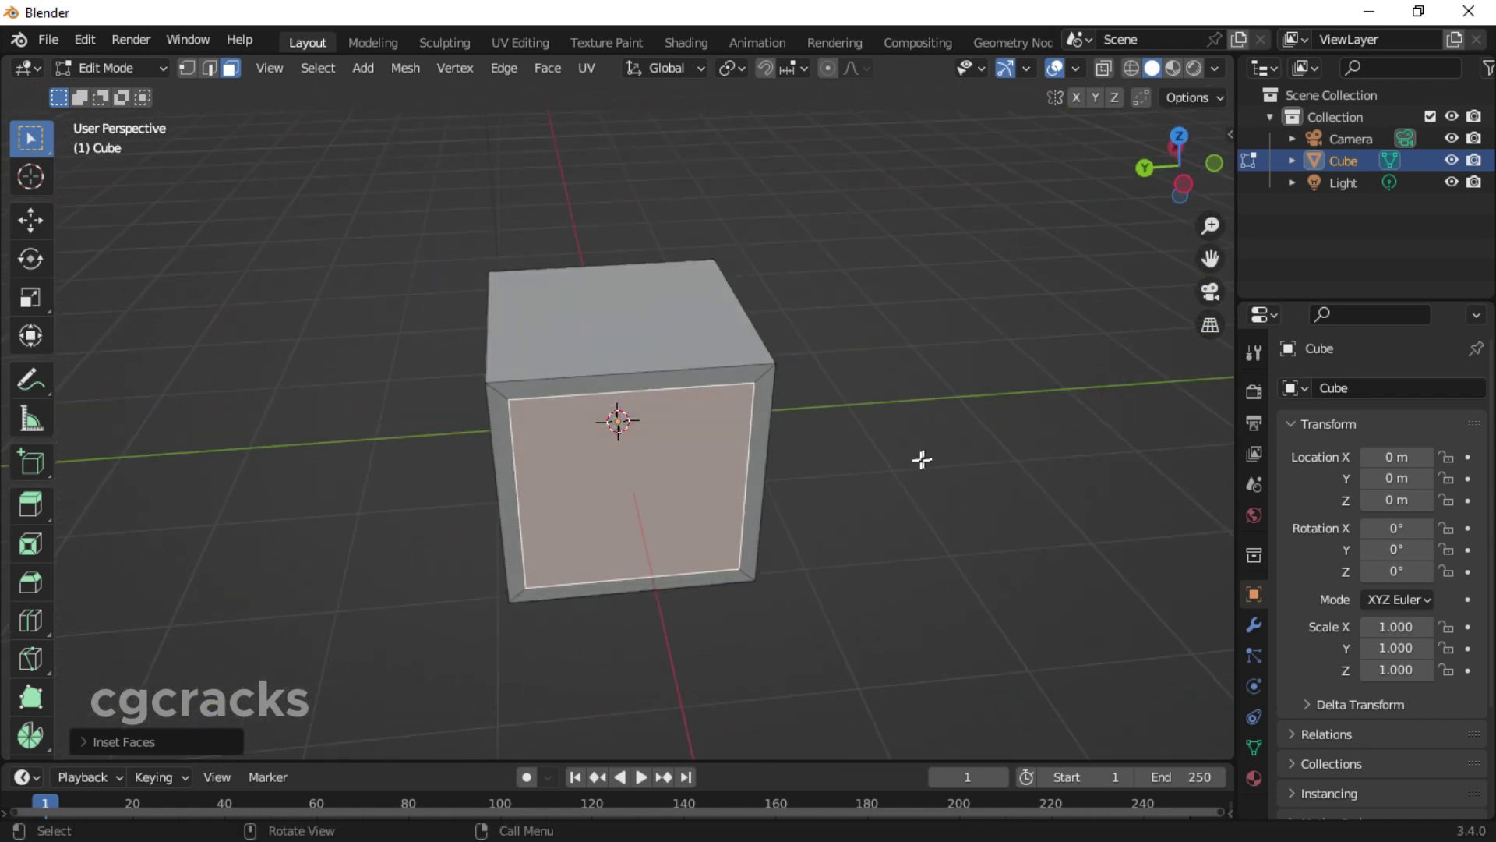
key("F3")
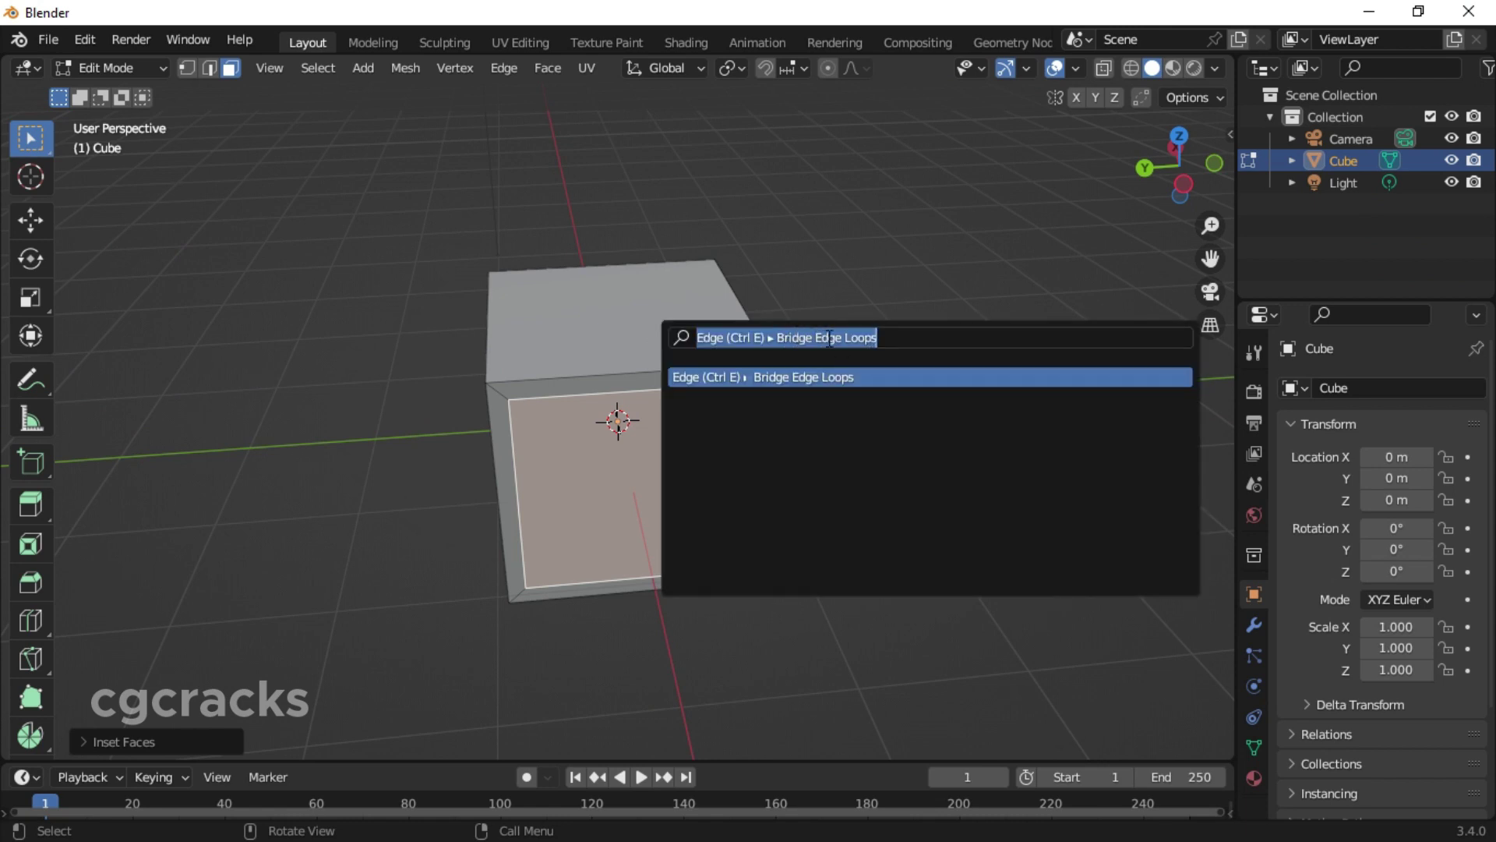
left_click(818, 378)
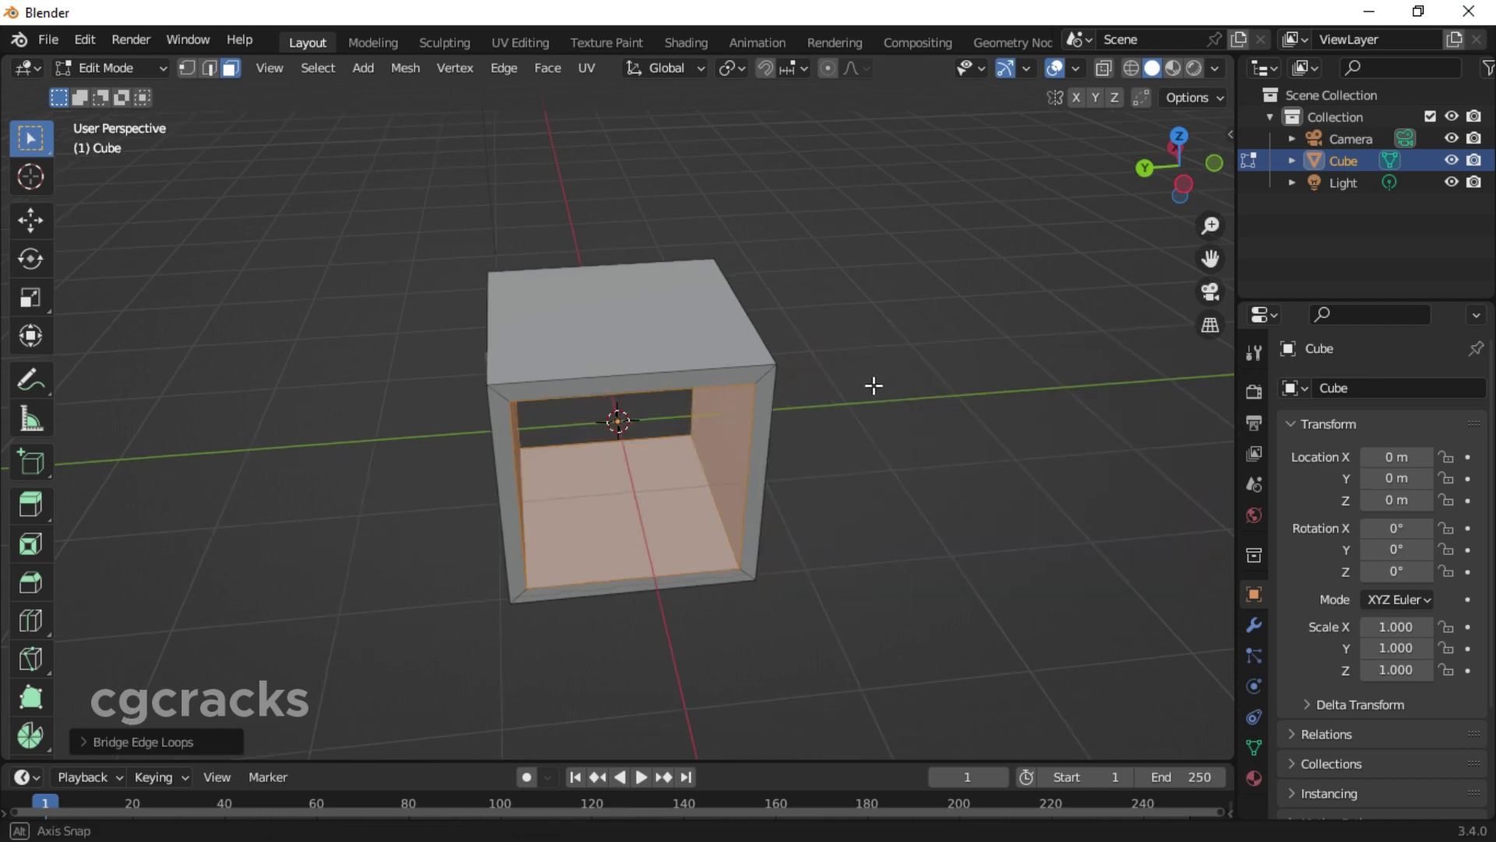